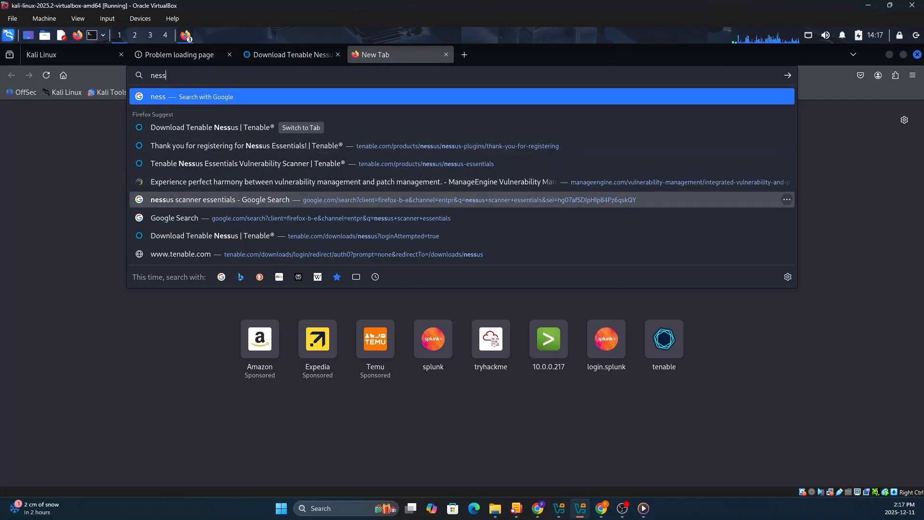
# - Open the Tenable Nessus Essentials page from a Google search for nessus scanner essentials and view the registration form's role options
pyautogui.click(220, 200)
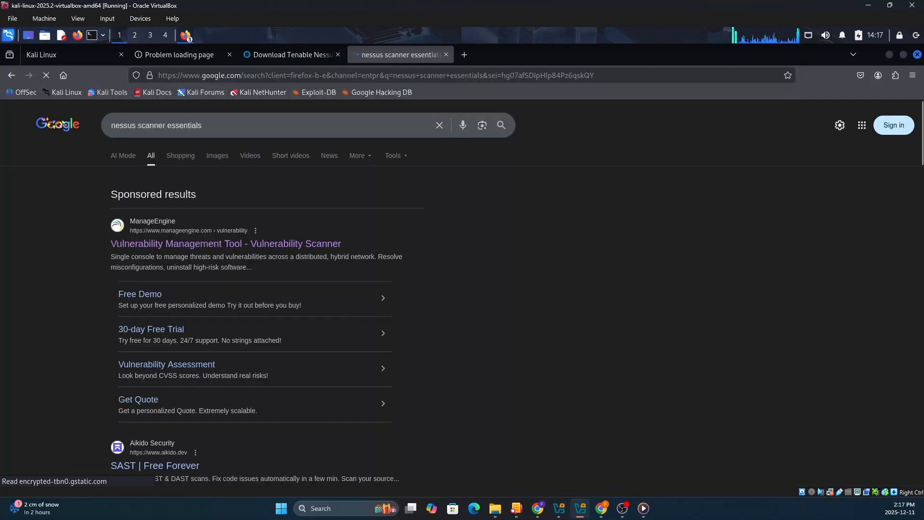
pyautogui.scroll(-3, 226, 244)
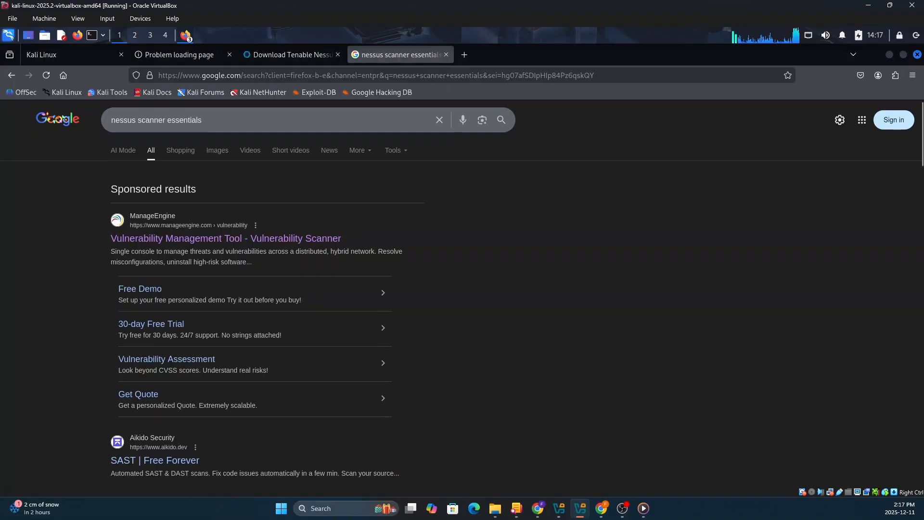
pyautogui.scroll(3, 226, 244)
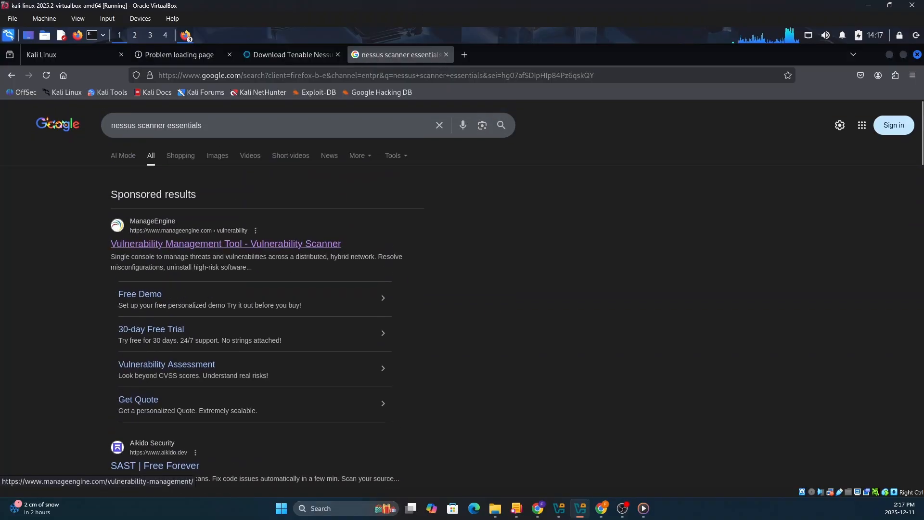
pyautogui.scroll(-5, 226, 248)
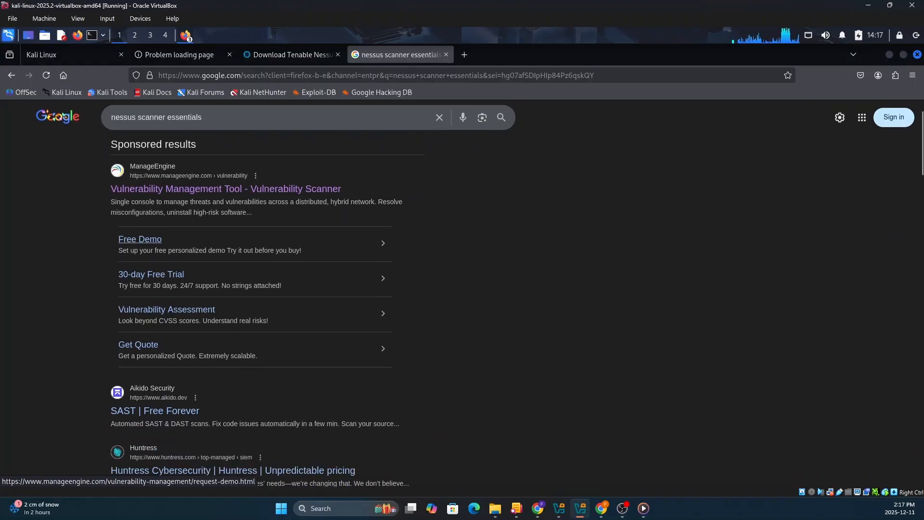
pyautogui.scroll(-3, 226, 250)
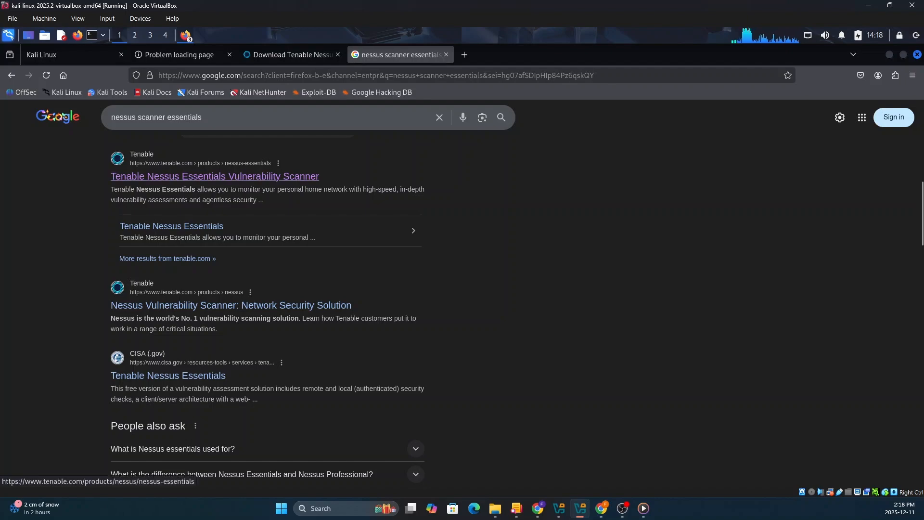
pyautogui.click(215, 176)
pyautogui.scroll(-1, 463, 316)
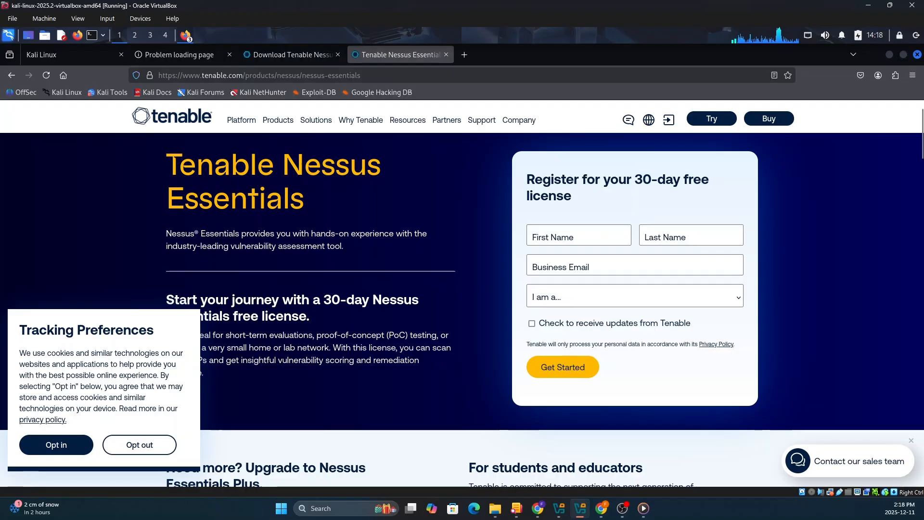
pyautogui.click(635, 296)
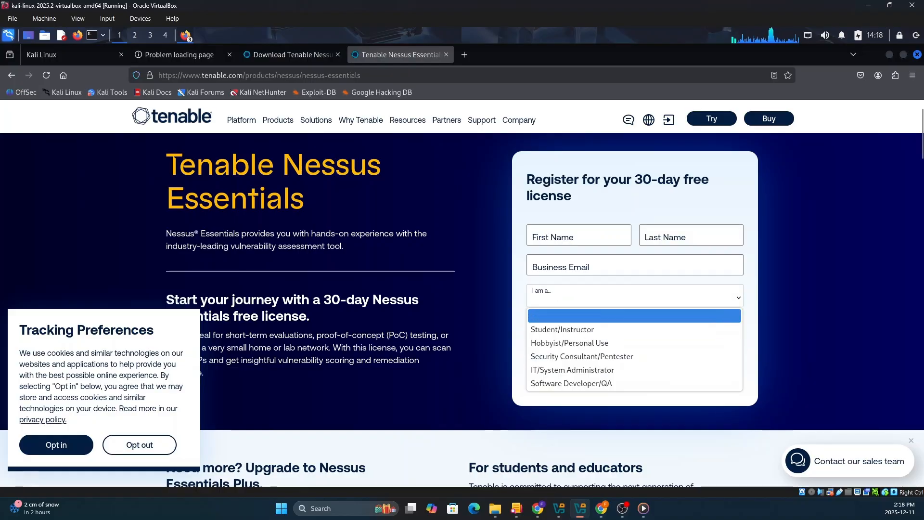
pyautogui.click(587, 316)
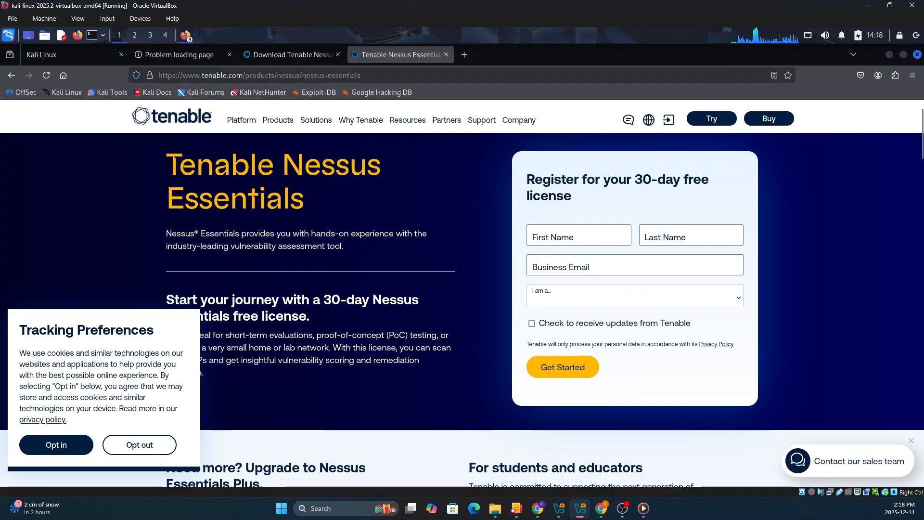
# - Download Nessus 10.11.0 for Linux - Ubuntu - amd64, accepting the license agreement, and open the downloaded .deb file
pyautogui.click(292, 54)
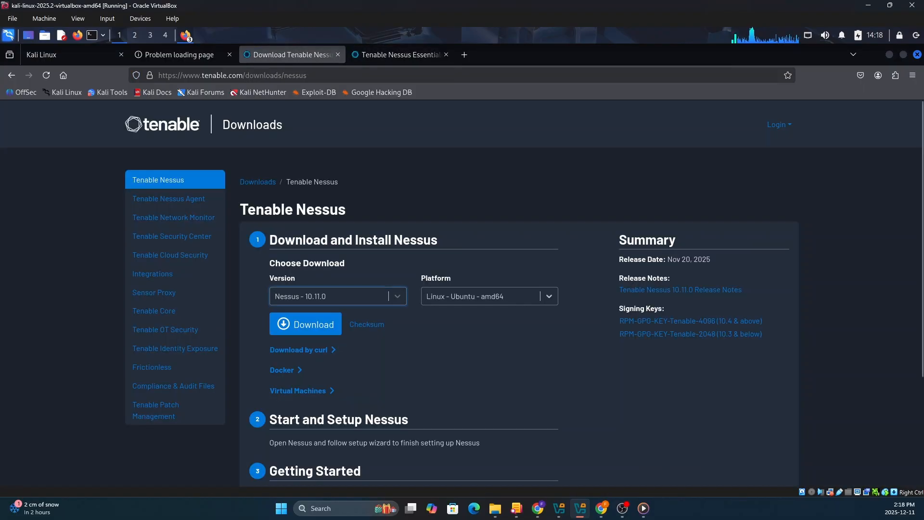
pyautogui.scroll(-2, 462, 298)
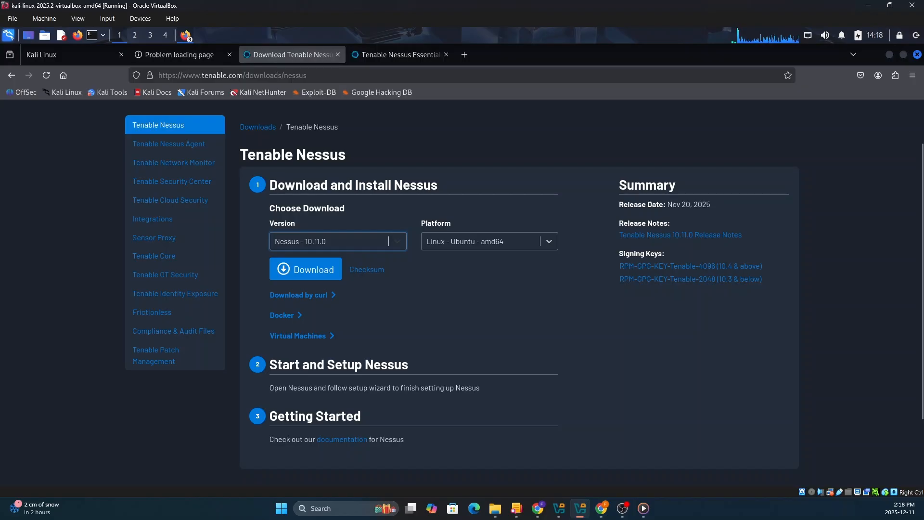
pyautogui.click(275, 241)
pyautogui.click(298, 265)
pyautogui.click(298, 266)
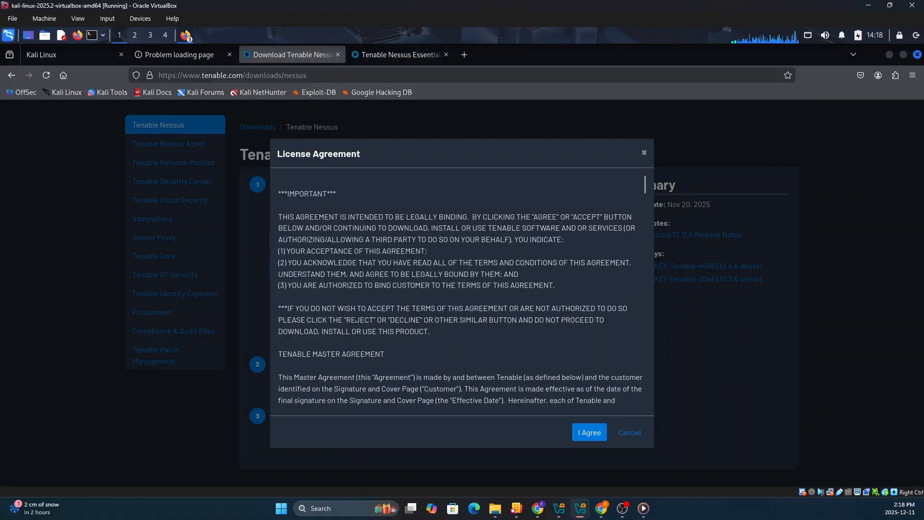
pyautogui.click(589, 432)
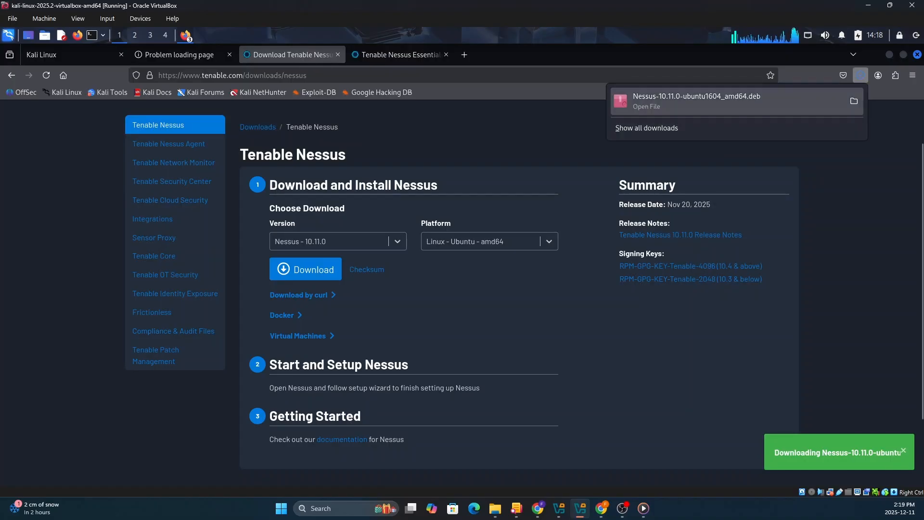
pyautogui.click(696, 101)
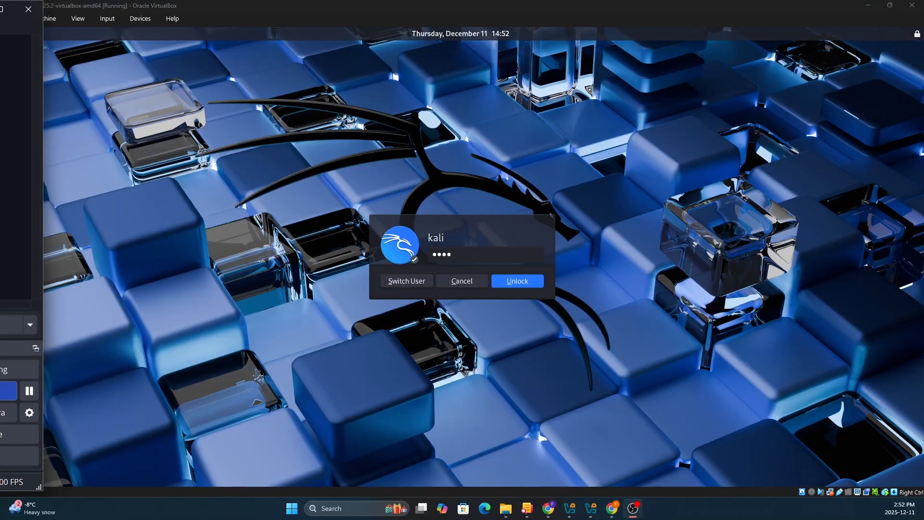
# - Unlock the kali session with the account password
pyautogui.click(518, 281)
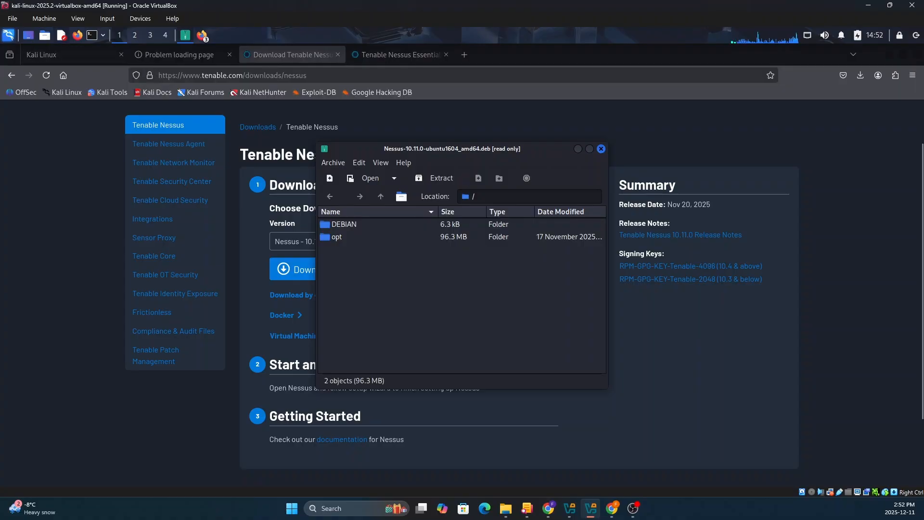
# - Open a terminal, change to the ~/Downloads directory and list its files
pyautogui.click(91, 36)
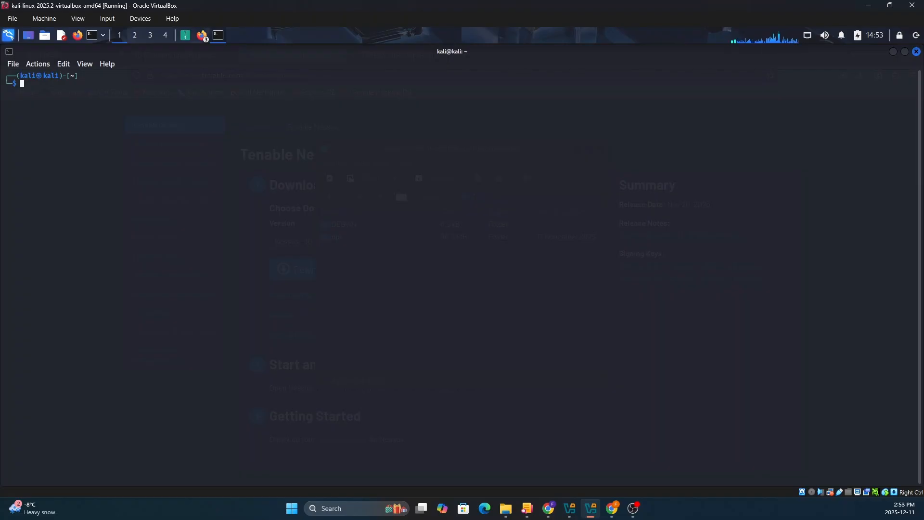
pyautogui.hotkey('alt', 'Tab')
pyautogui.rightClick(39, 88)
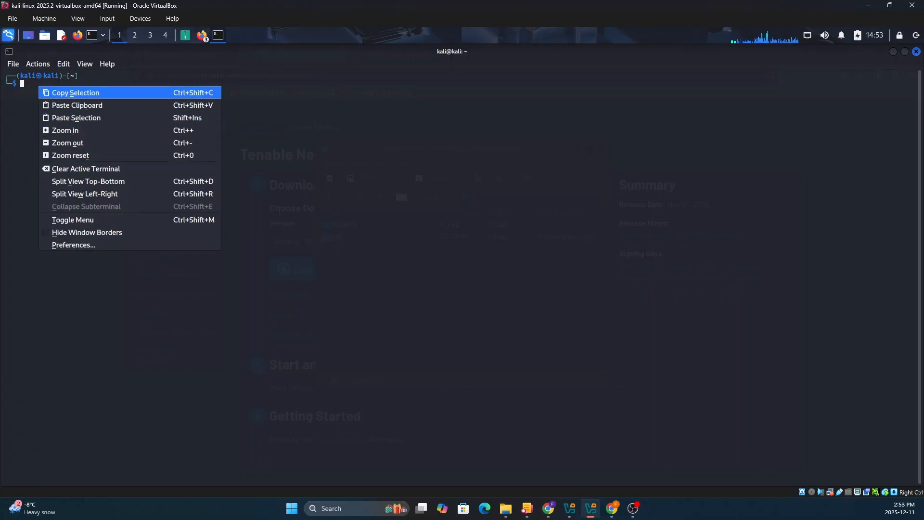
pyautogui.click(77, 106)
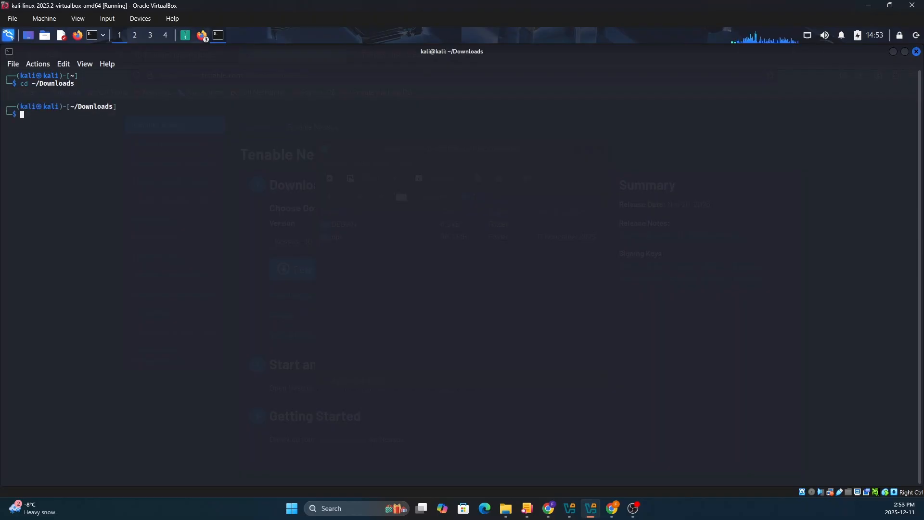
pyautogui.write('ls')
pyautogui.press('Return')
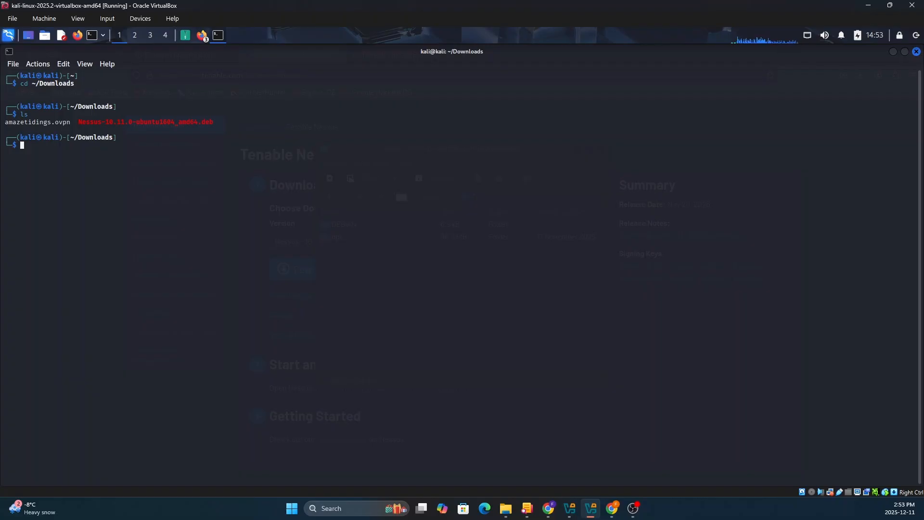
# - Install Nessus-10.11.0-ubuntu1604_amd64.deb with sudo dpkg -i, entering the sudo password, and start the nessusd service with systemctl
pyautogui.hotkey('alt', 'Tab')
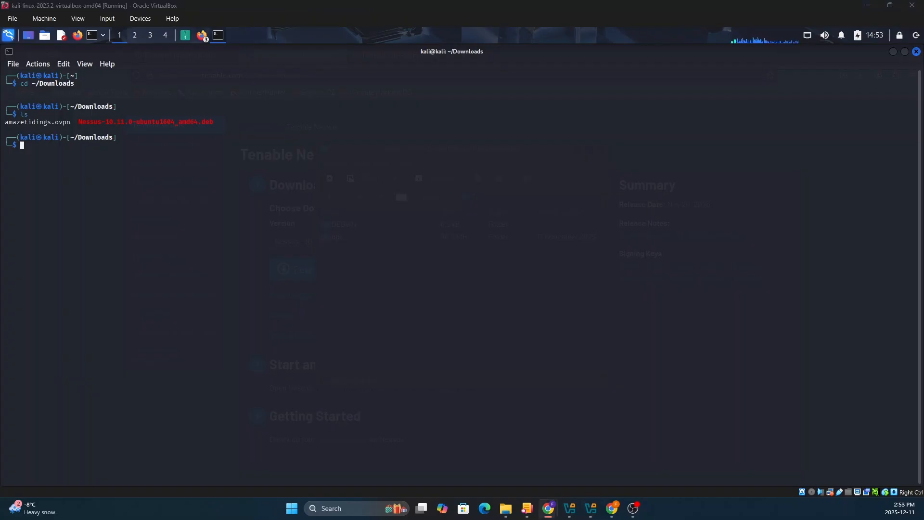
pyautogui.rightClick(45, 151)
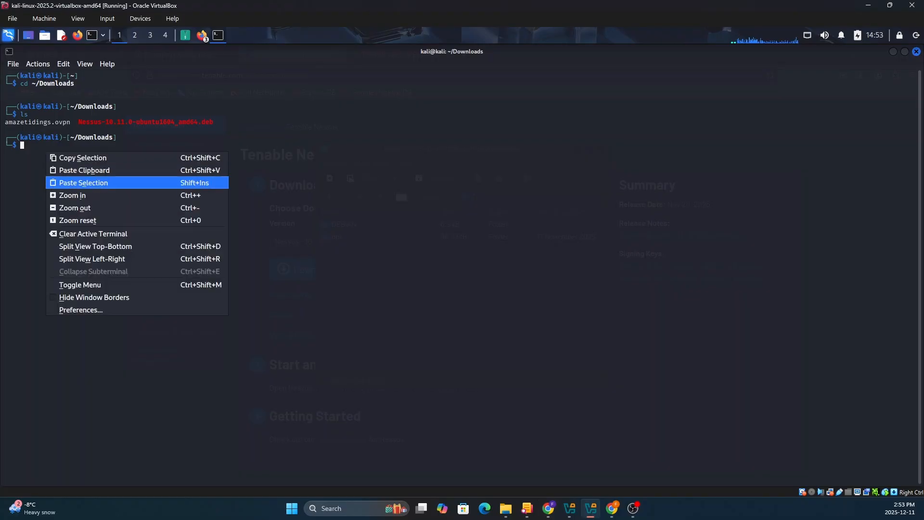
pyautogui.click(72, 168)
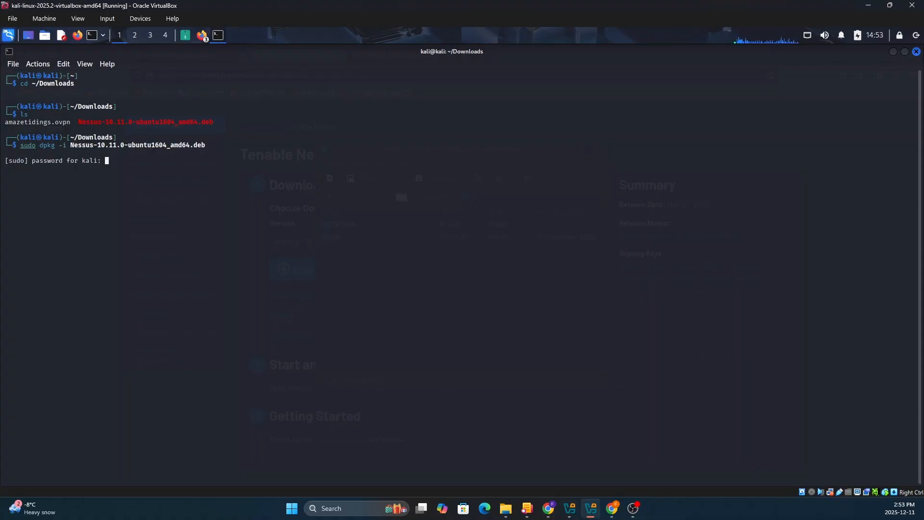
pyautogui.press('Return')
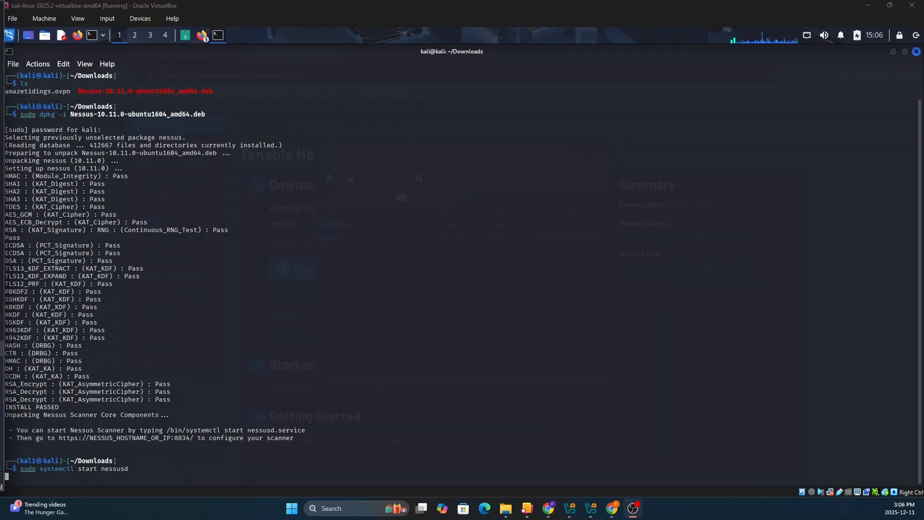
# - Enable the Nessus service at boot by running sudo systemctl enable nessusd
pyautogui.hotkey('alt', 'Tab')
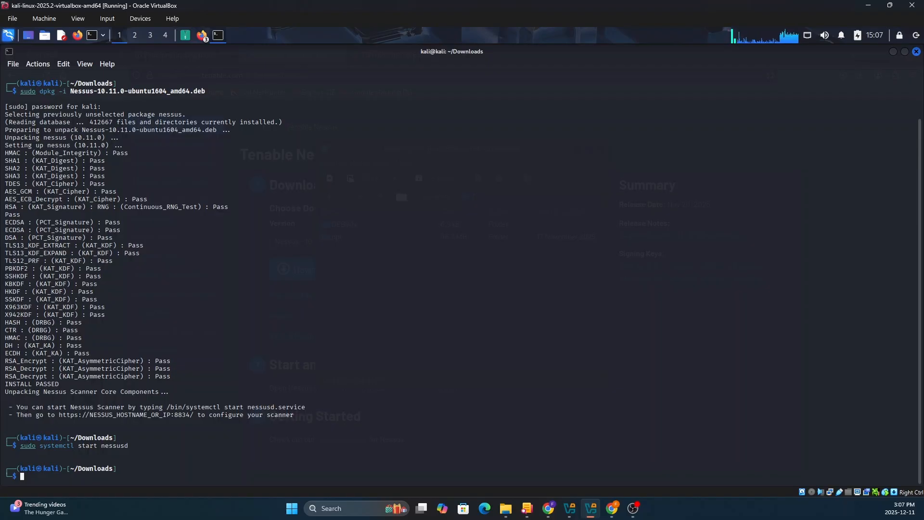
pyautogui.hotkey('alt', 'Tab')
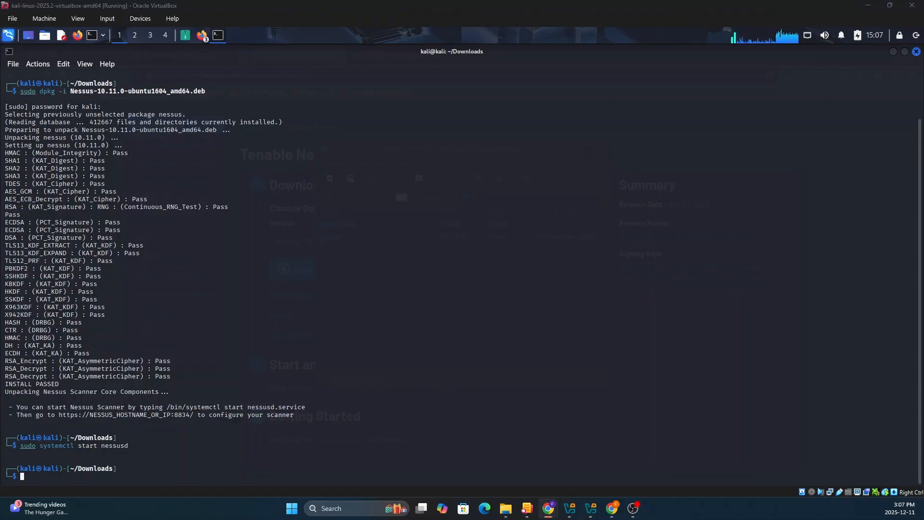
pyautogui.hotkey('alt', 'Tab')
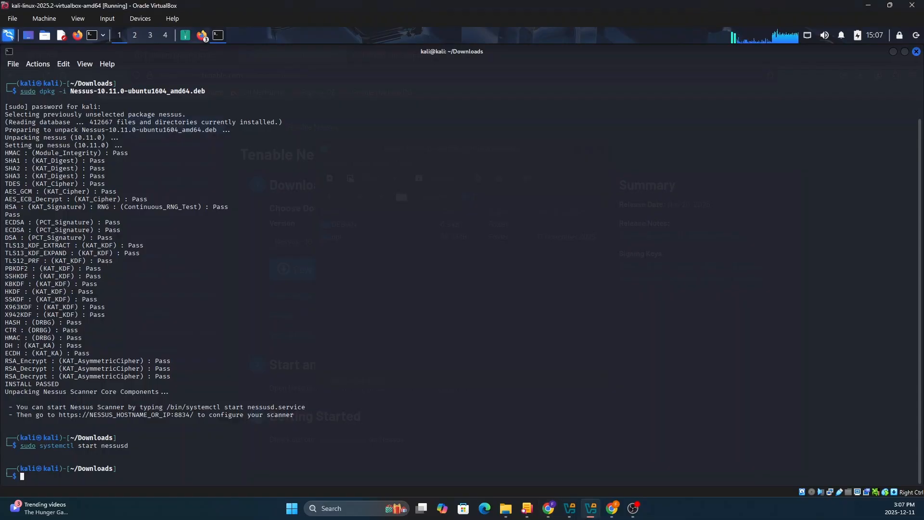
pyautogui.rightClick(40, 479)
pyautogui.click(72, 335)
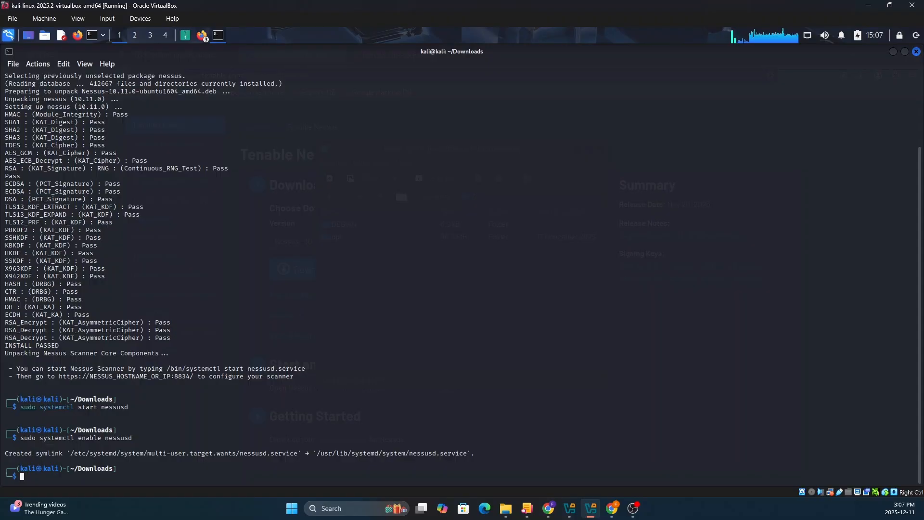
# - Check the Nessus service's state by running sudo systemctl status nessusd
pyautogui.hotkey('alt', 'Tab')
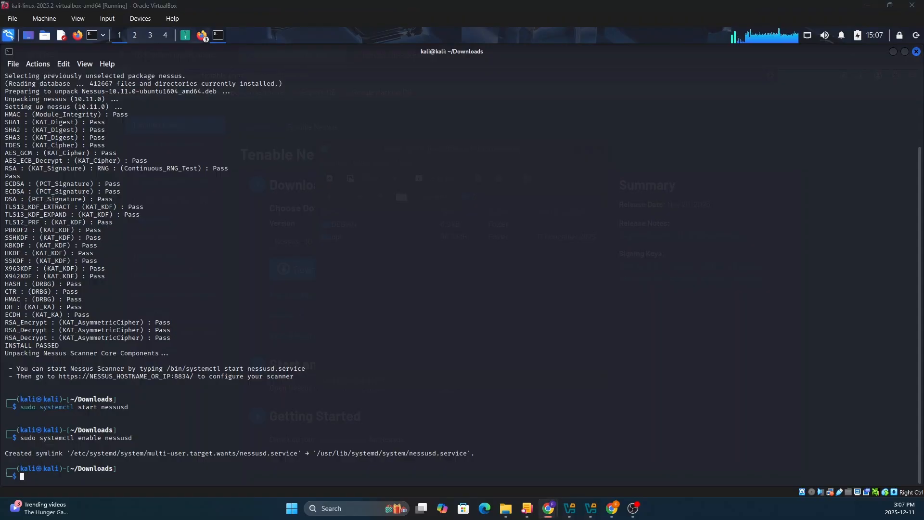
pyautogui.rightClick(37, 316)
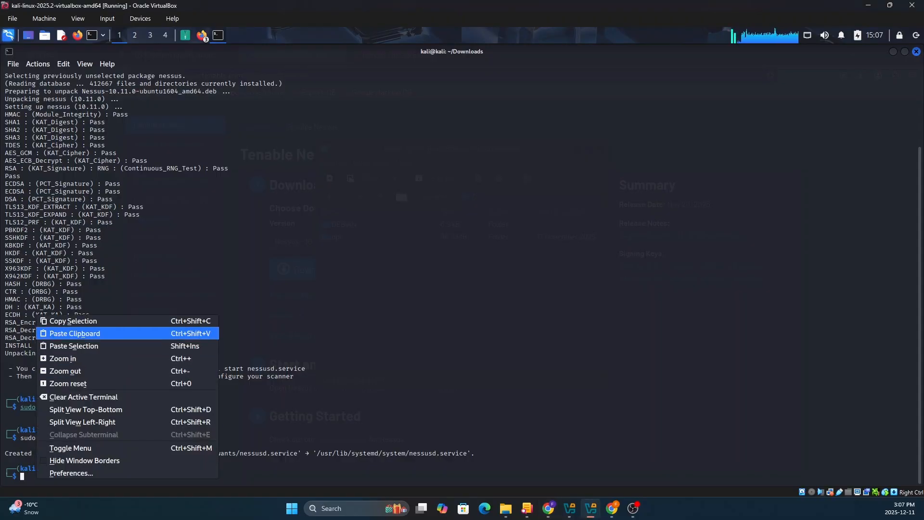
pyautogui.click(75, 333)
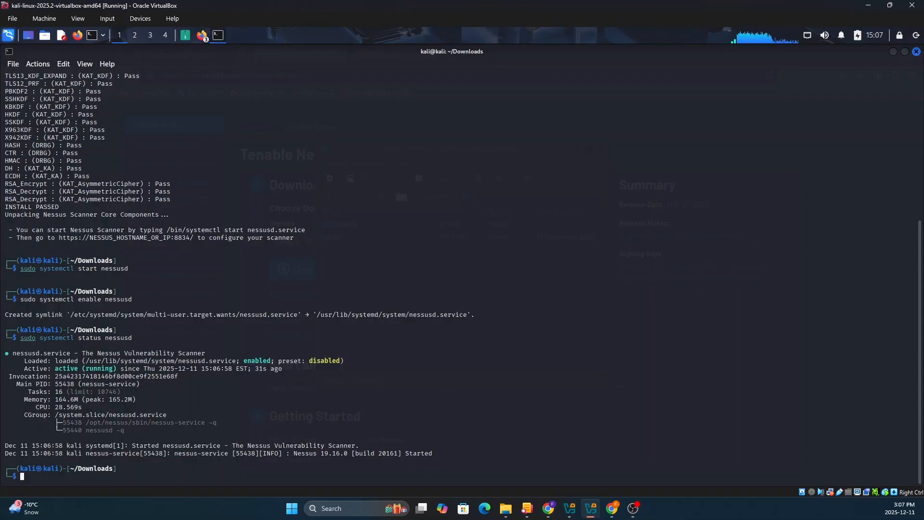
pyautogui.hotkey('alt', 'Tab')
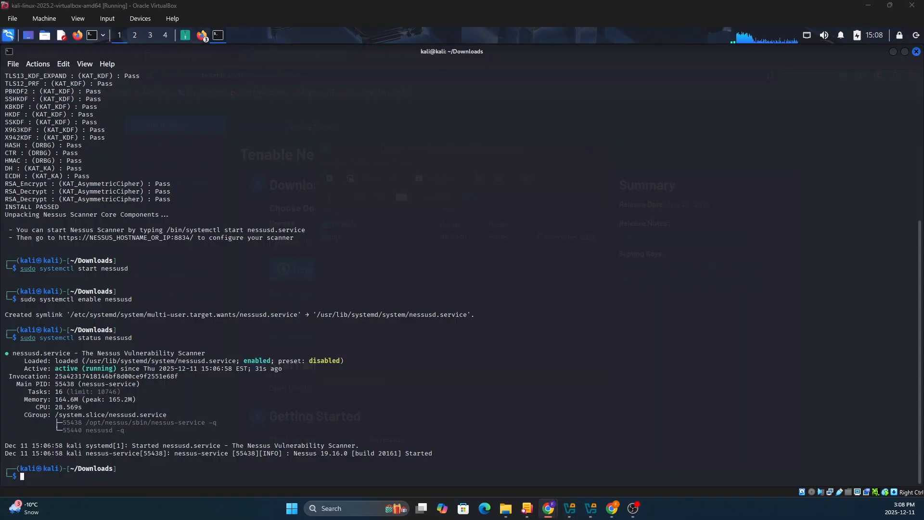
pyautogui.click(201, 35)
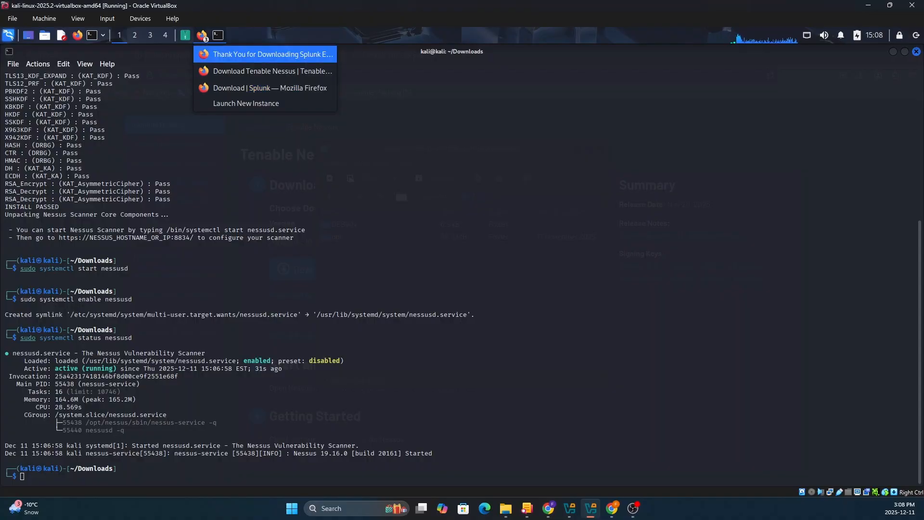
pyautogui.click(246, 103)
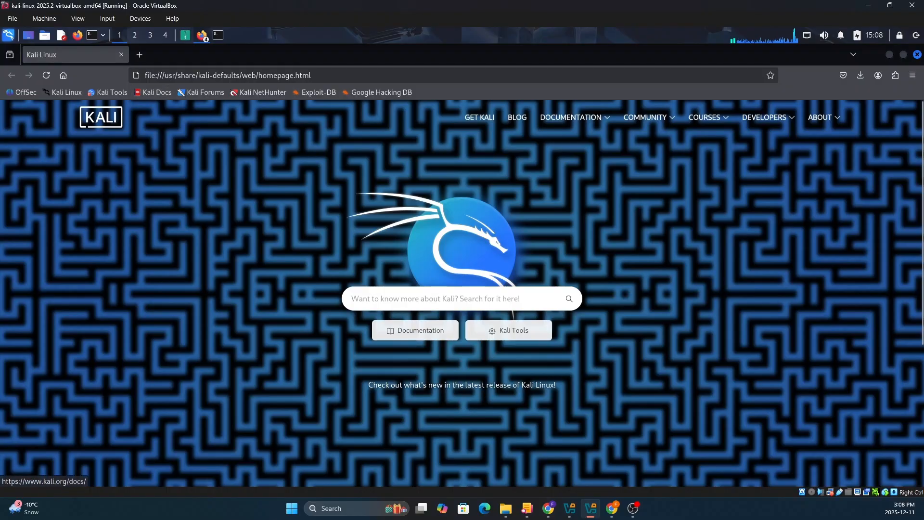
pyautogui.click(139, 54)
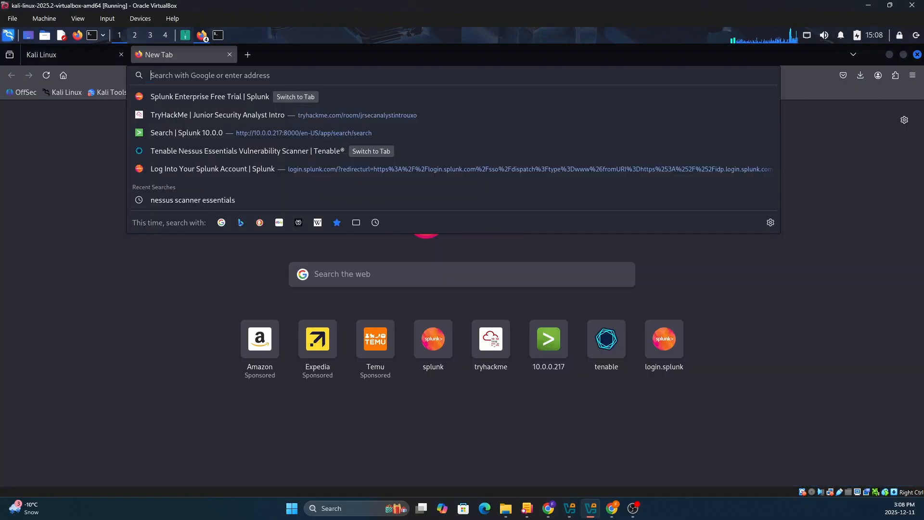
pyautogui.rightClick(163, 75)
pyautogui.click(188, 138)
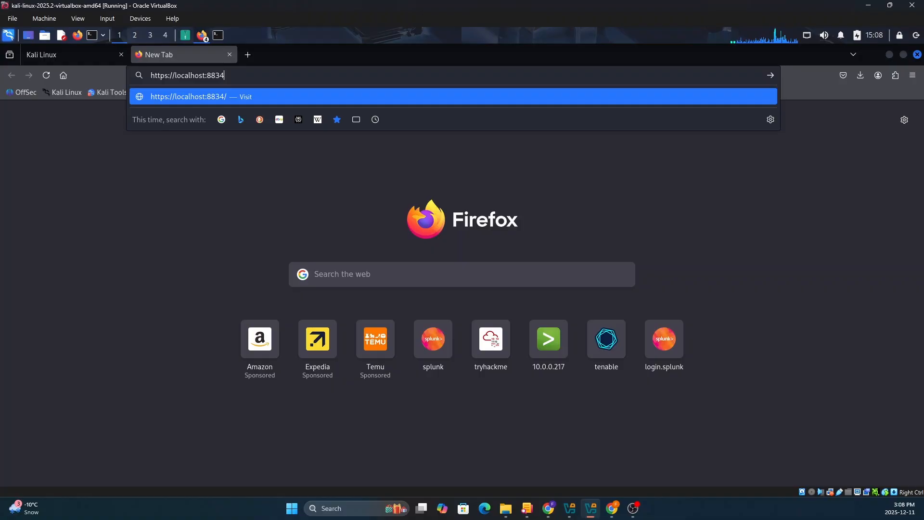
pyautogui.press('Return')
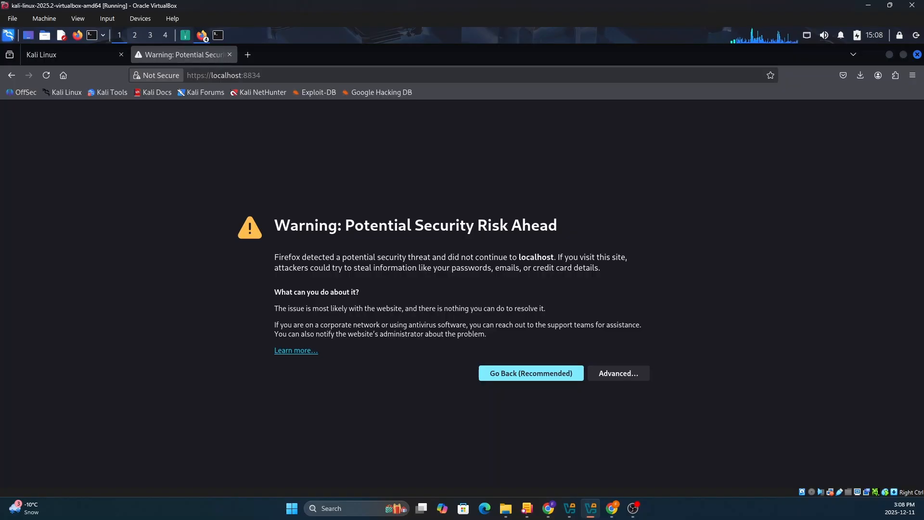
# - Accept the self-signed certificate risk for localhost:8834 and continue to the Nessus setup page
pyautogui.click(619, 373)
pyautogui.scroll(-3, 462, 293)
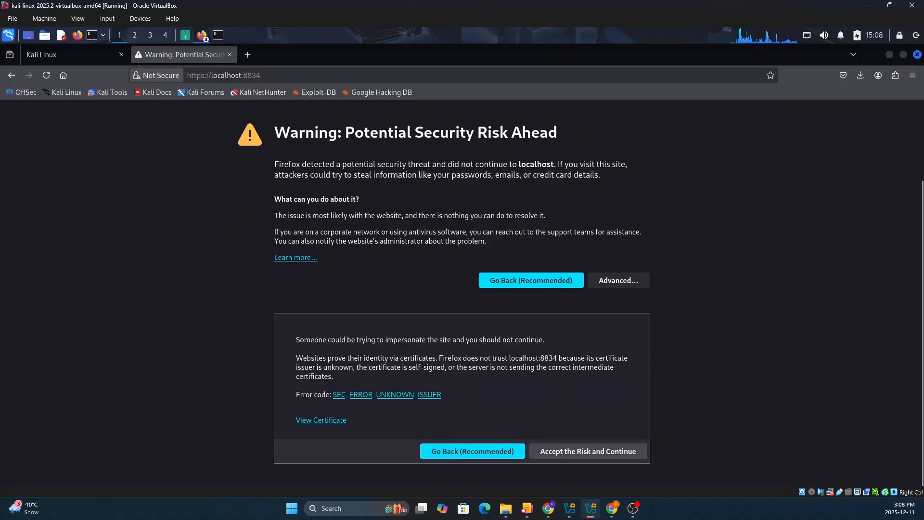
pyautogui.click(588, 451)
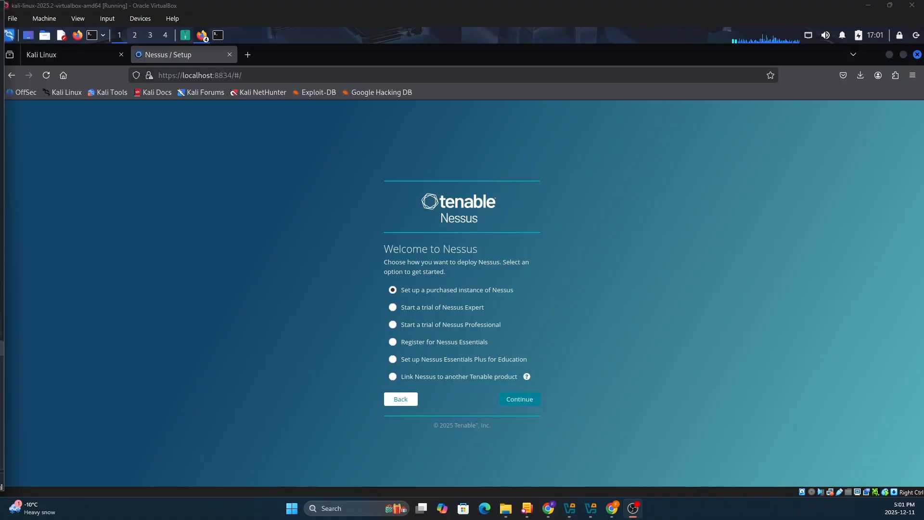
# - Choose to register for Nessus Essentials and skip the request for a new activation code
pyautogui.click(392, 342)
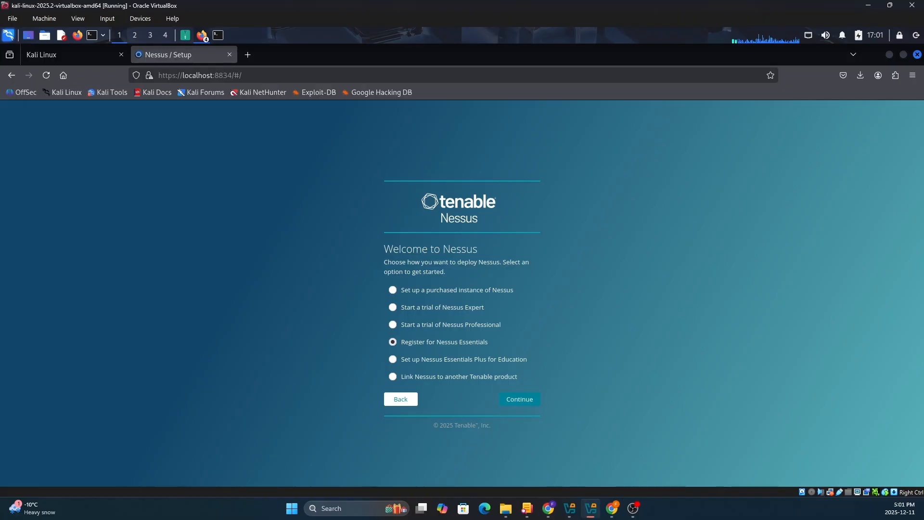
pyautogui.click(519, 400)
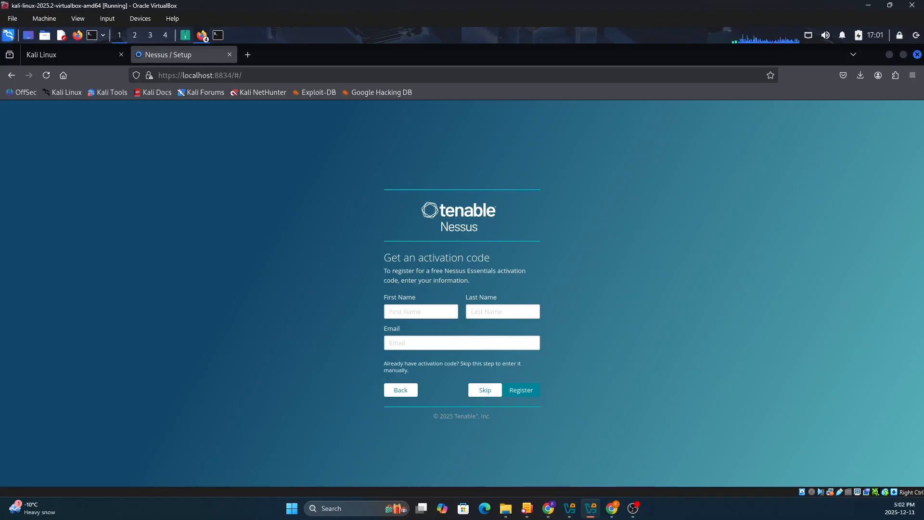
pyautogui.click(485, 390)
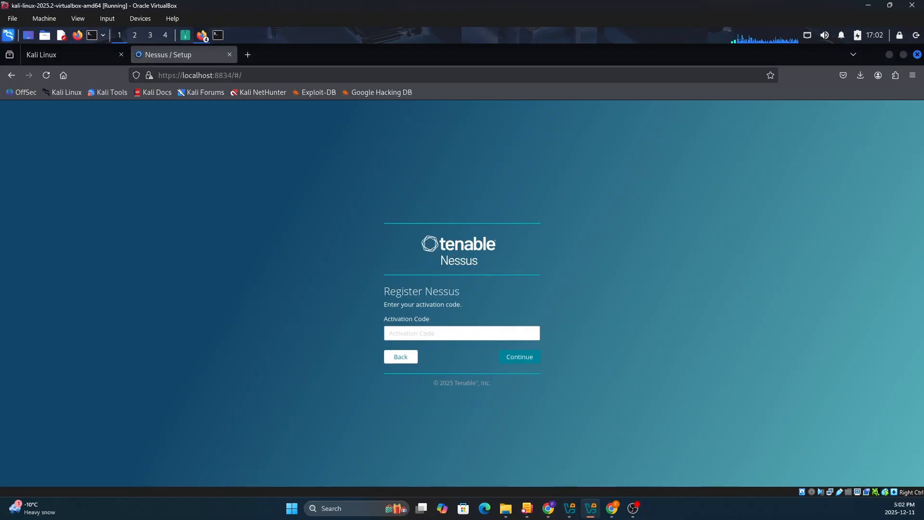
# - Switch to Chrome on the host and copy the Nessus Essentials activation code from the Tenable welcome e-mail in Gmail
pyautogui.click(869, 5)
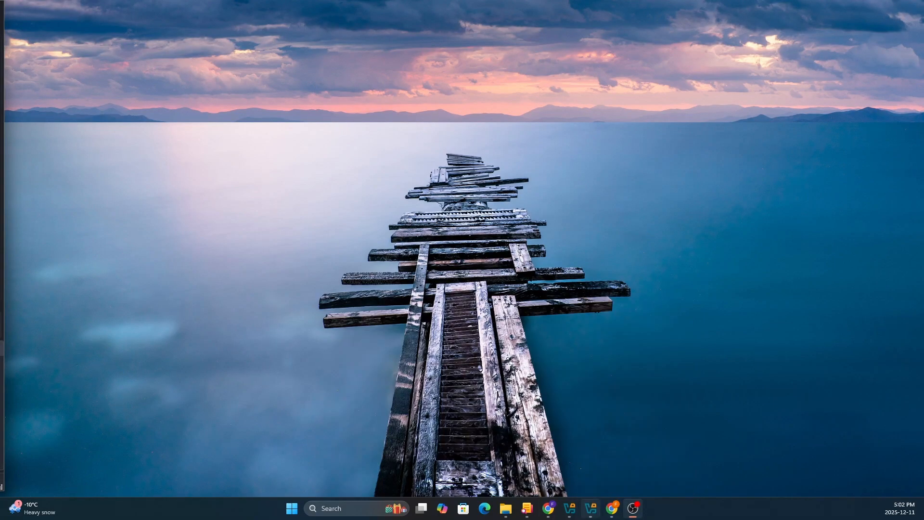
pyautogui.click(612, 508)
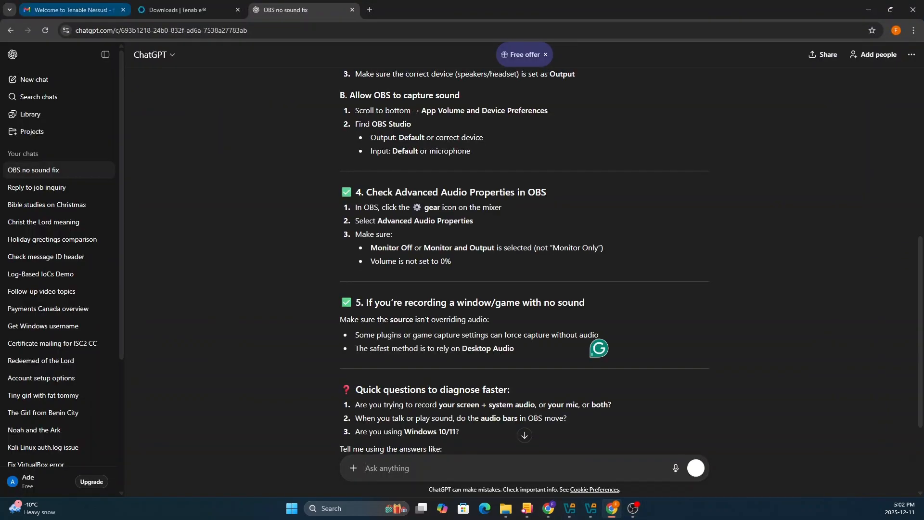
pyautogui.click(73, 10)
pyautogui.scroll(-1, 520, 289)
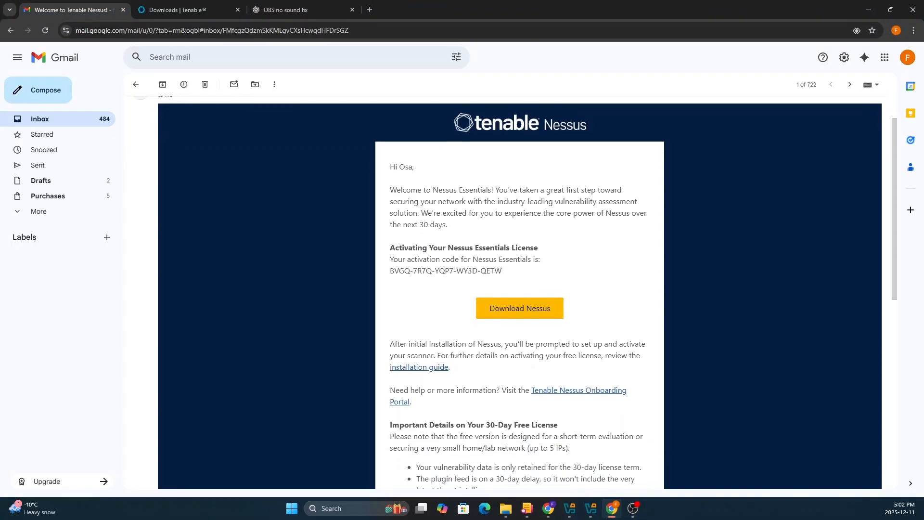
pyautogui.scroll(-1, 503, 226)
pyautogui.moveTo(502, 223); pyautogui.dragTo(390, 222)
pyautogui.rightClick(396, 220)
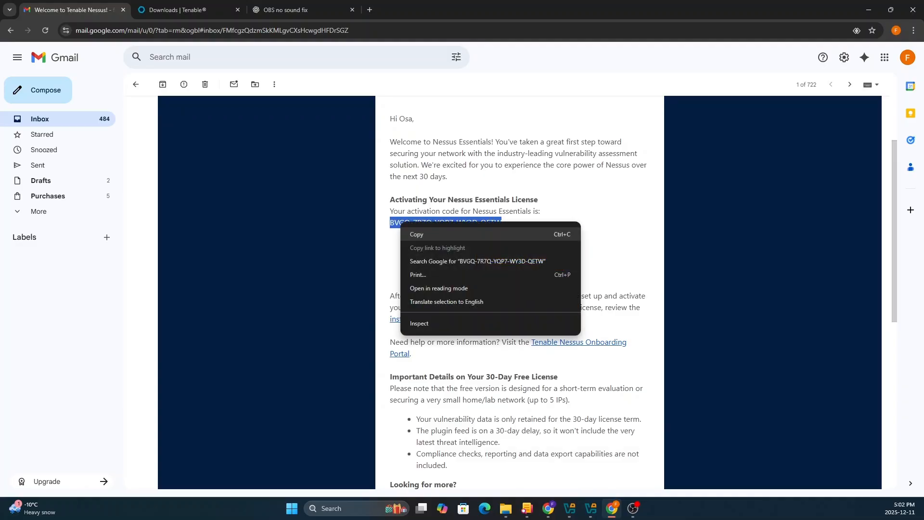
pyautogui.click(414, 230)
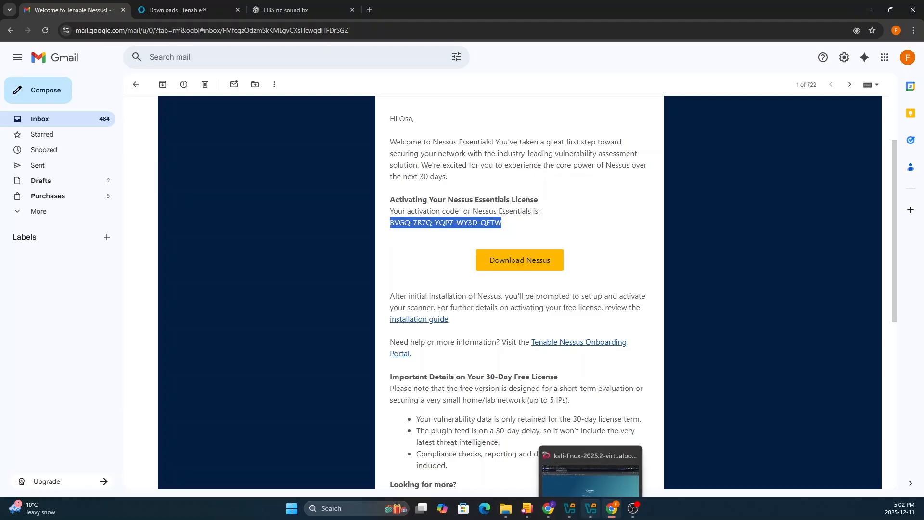
# - Return to the Kali virtual machine, paste the activation code into the Nessus registration form, and continue past the license information
pyautogui.moveTo(612, 509)
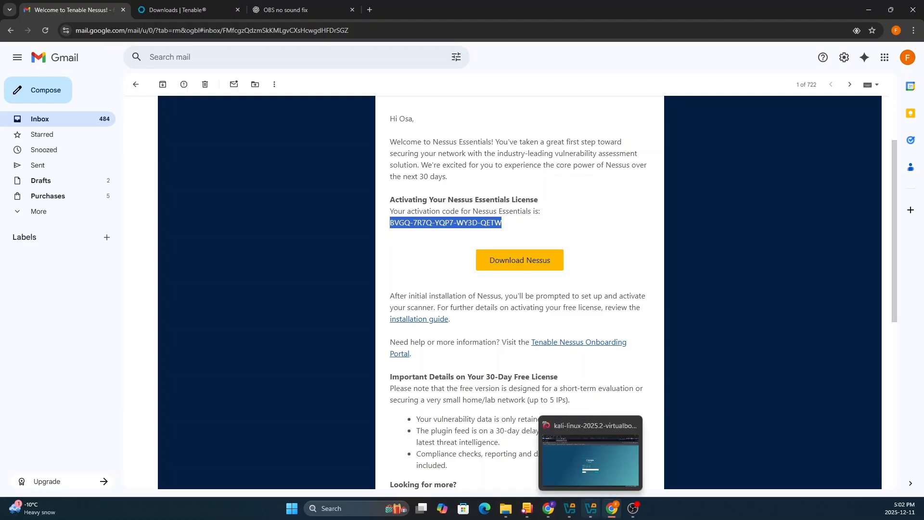
pyautogui.click(590, 457)
pyautogui.click(435, 333)
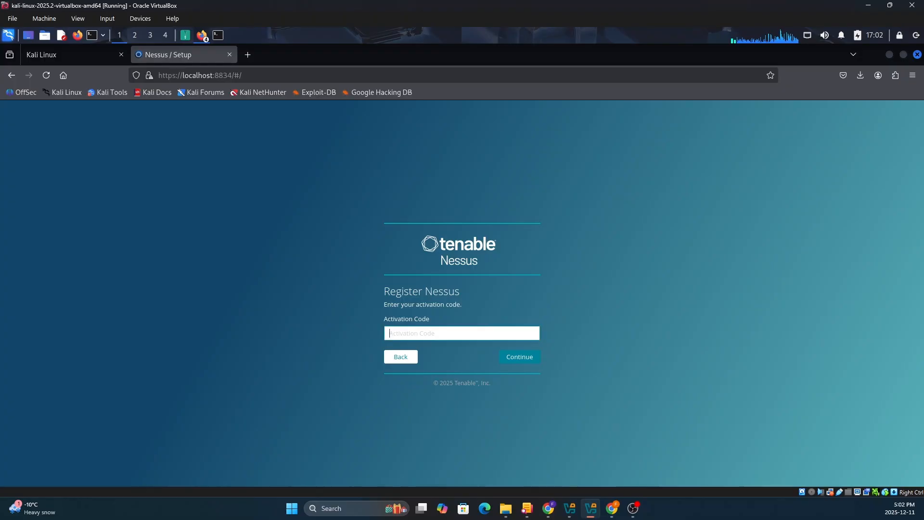
pyautogui.rightClick(434, 332)
pyautogui.click(457, 393)
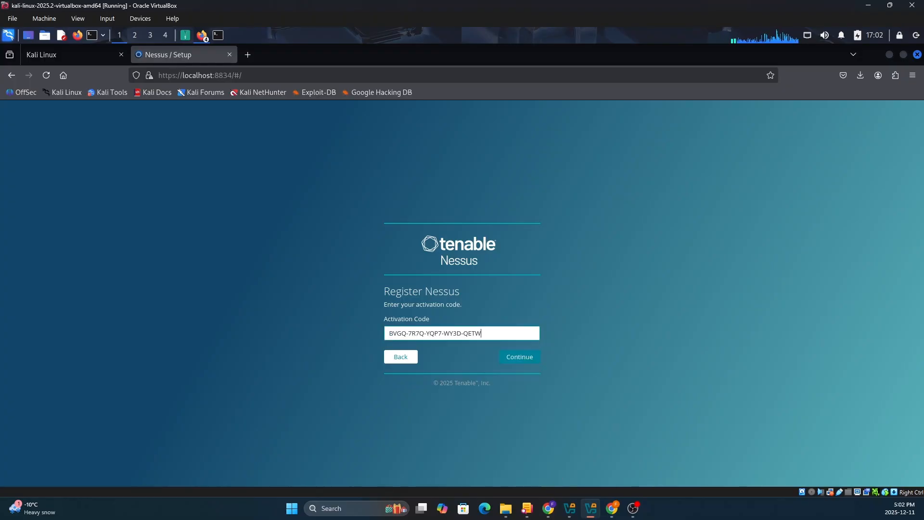
pyautogui.click(520, 357)
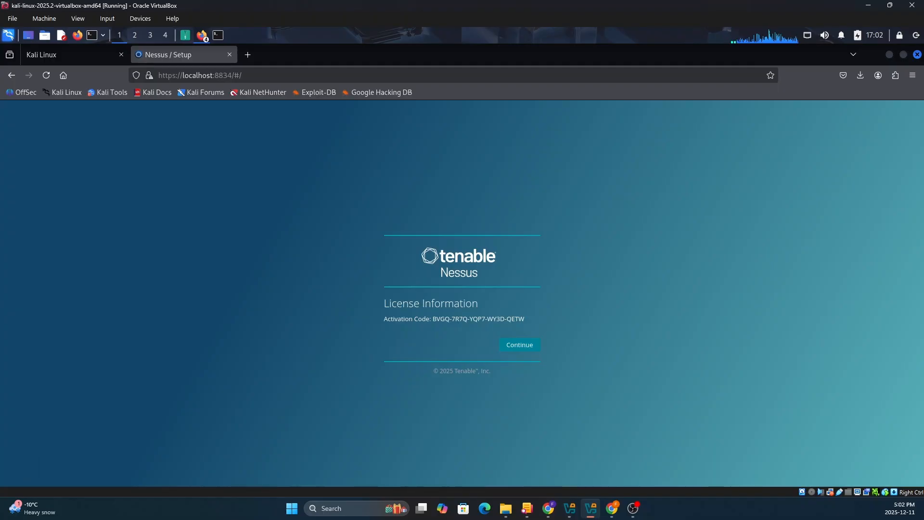
pyautogui.click(520, 345)
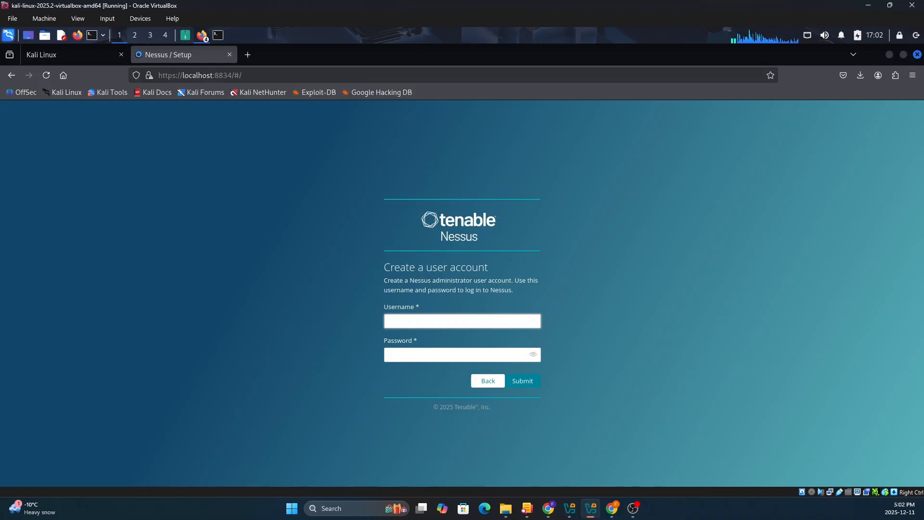
# - Create the Nessus administrator account with a username and the account password, and save the login in Firefox
pyautogui.write('franca')
pyautogui.press('Tab')
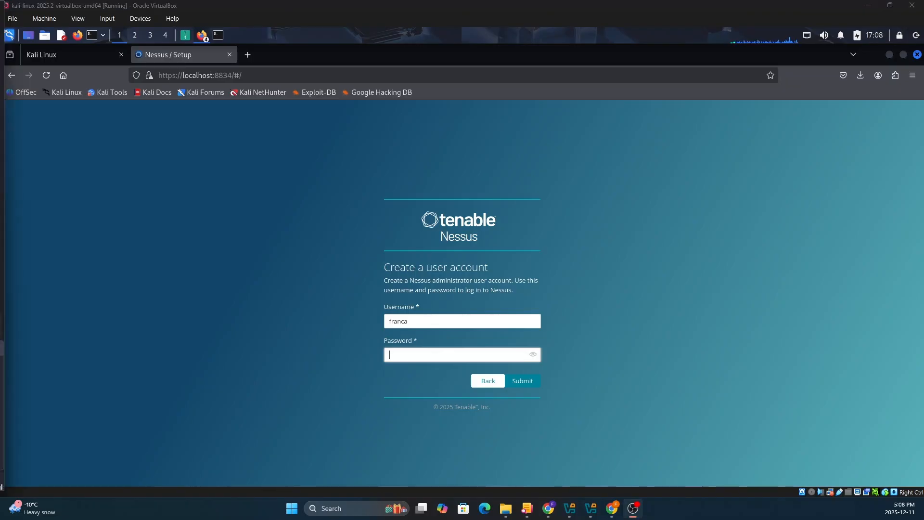
pyautogui.hotkey('alt', 'Tab')
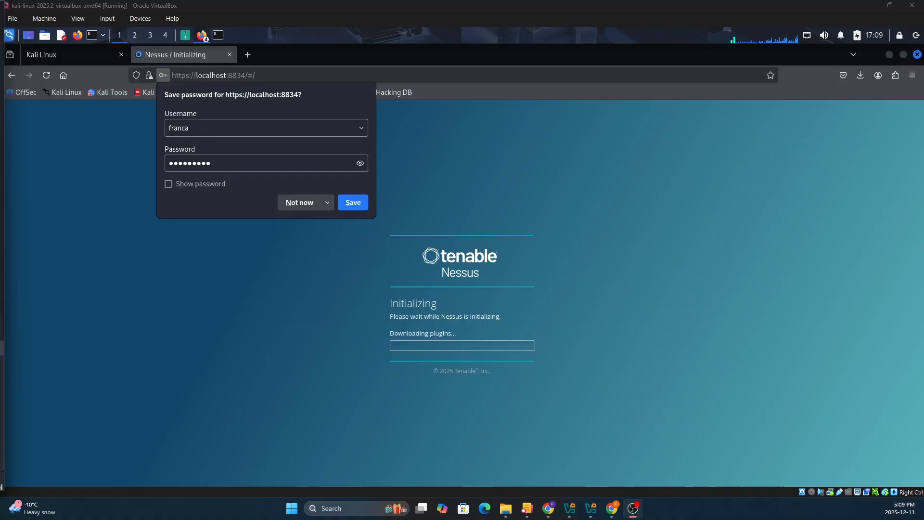
pyautogui.click(353, 203)
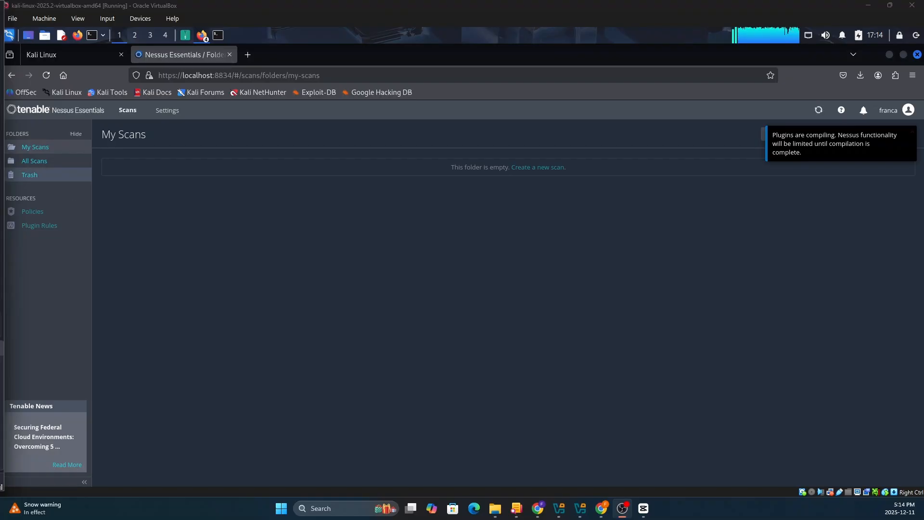
pyautogui.click(35, 147)
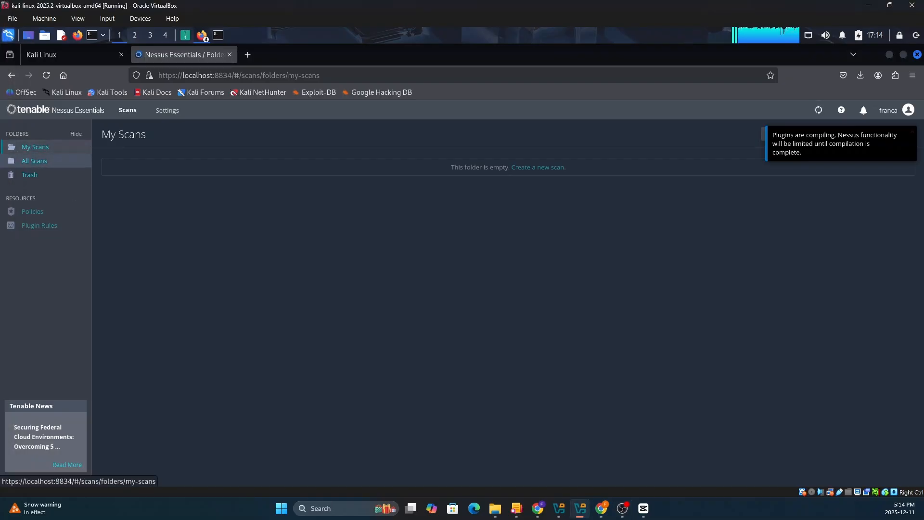
pyautogui.click(34, 161)
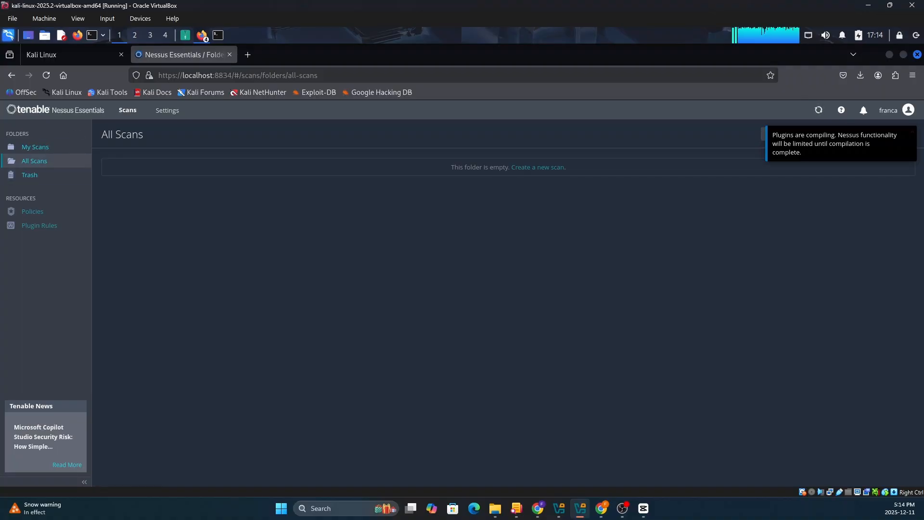
pyautogui.moveTo(235, 75); pyautogui.dragTo(158, 75)
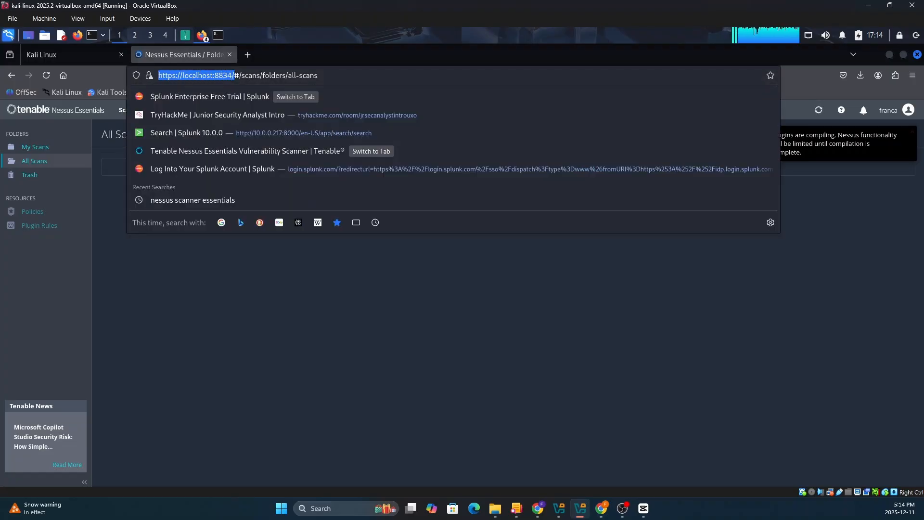
pyautogui.rightClick(169, 77)
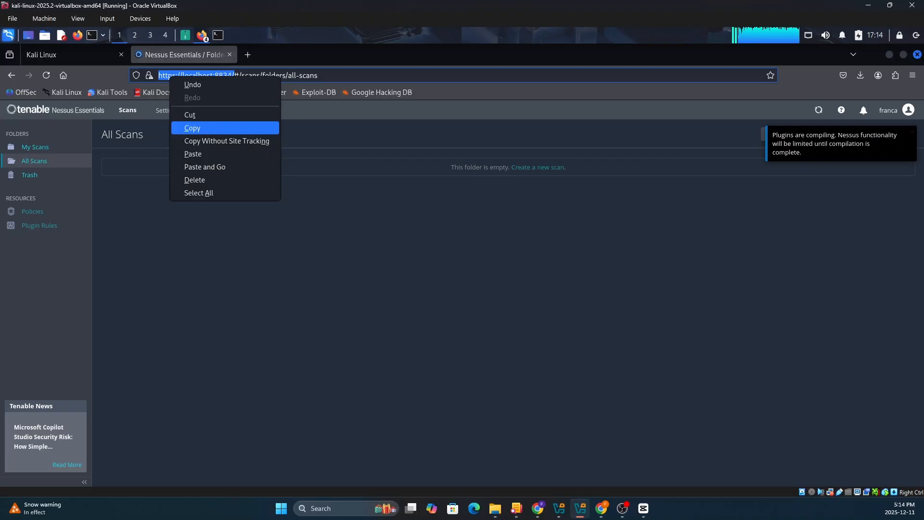
pyautogui.click(192, 127)
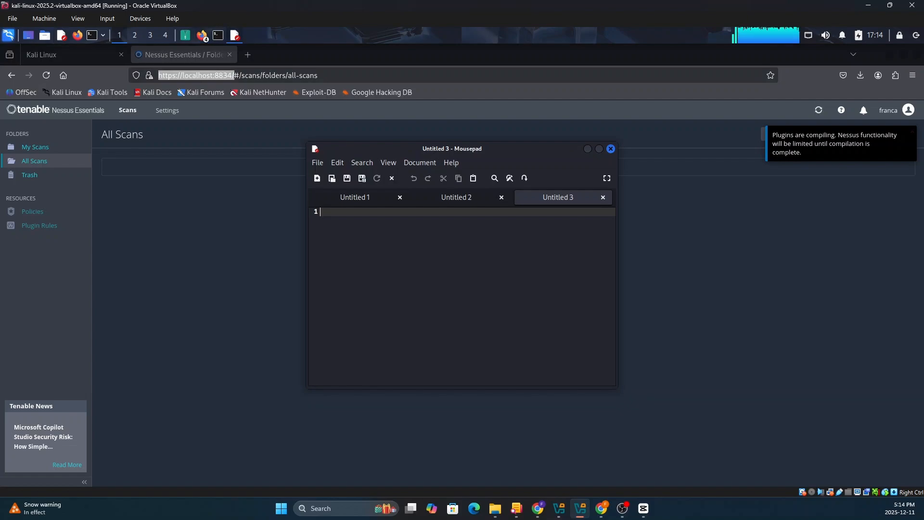
pyautogui.click(355, 197)
pyautogui.rightClick(347, 244)
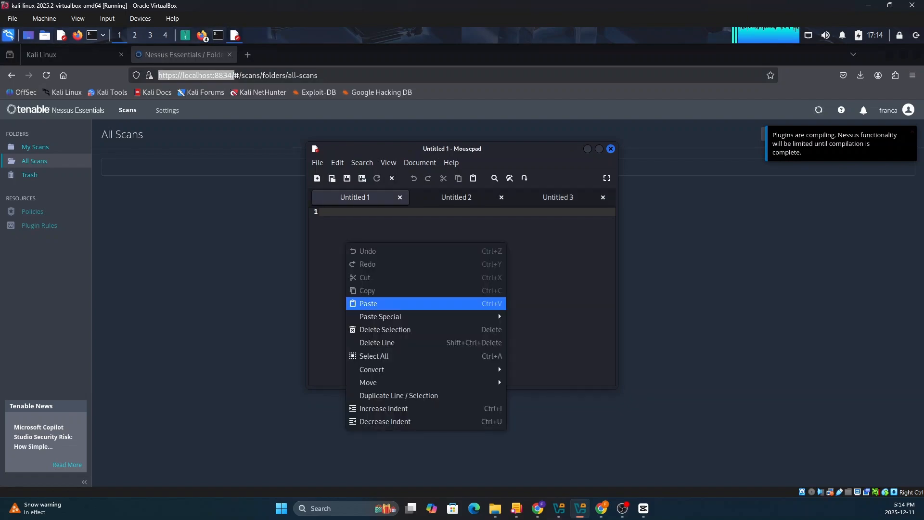
pyautogui.click(368, 303)
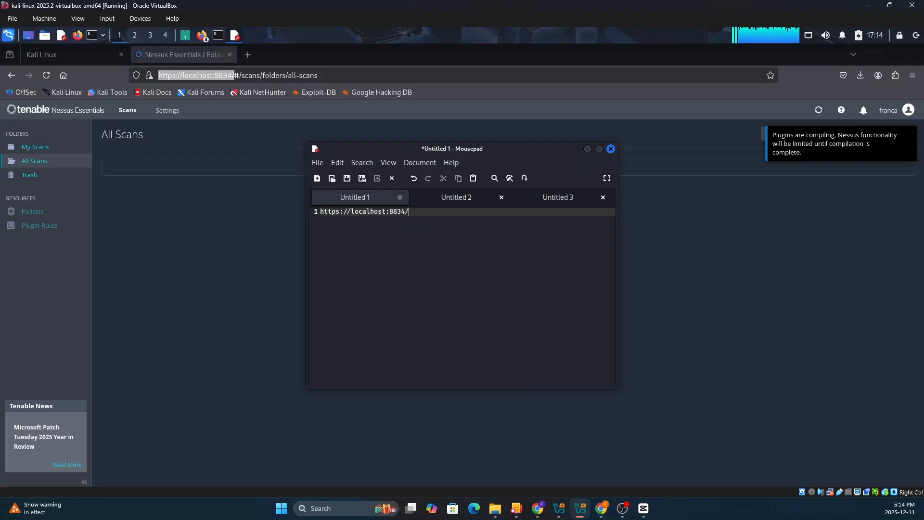
pyautogui.hotkey('alt', 'f')
pyautogui.press('Down')
pyautogui.press('Down')
pyautogui.press('Down')
pyautogui.press('Down')
pyautogui.press('Down')
pyautogui.press('Down')
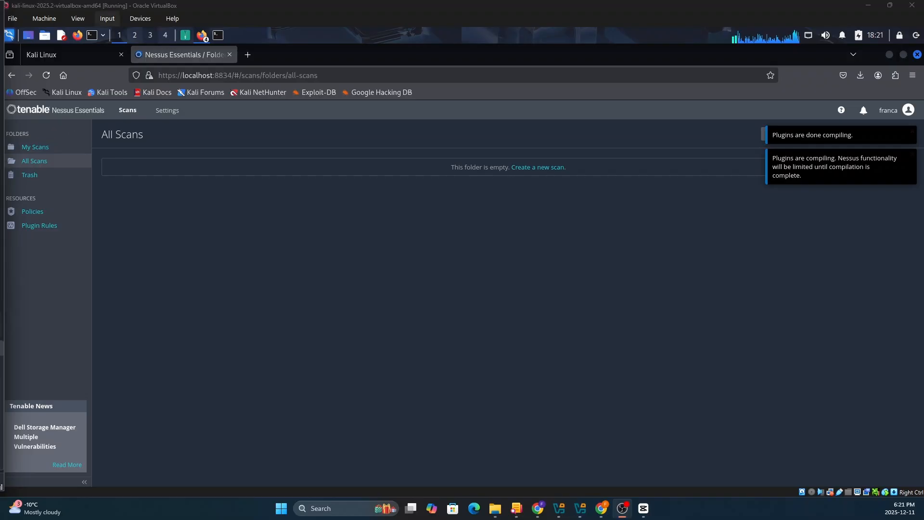
# - Open a new terminal window in Kali and try to run ifconfig
pyautogui.hotkey('alt', 'Tab')
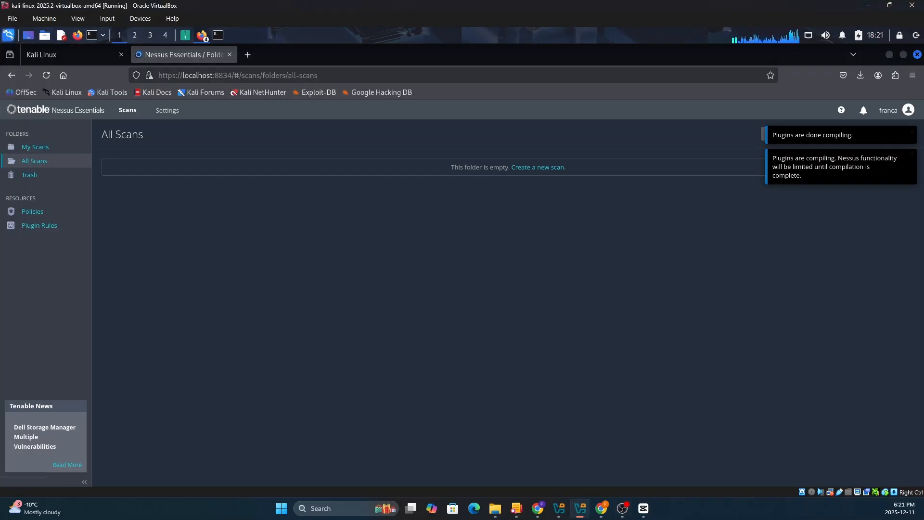
pyautogui.hotkey('ctrl', 'alt', 't')
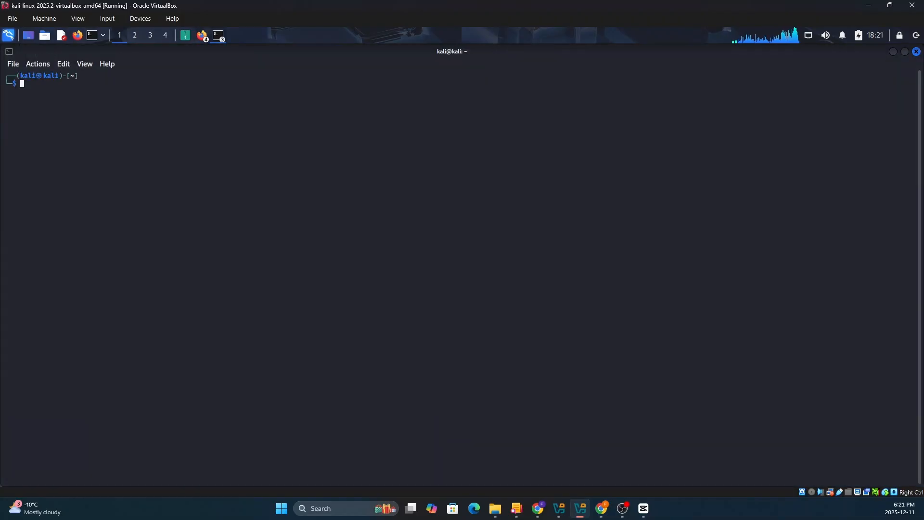
pyautogui.write('if')
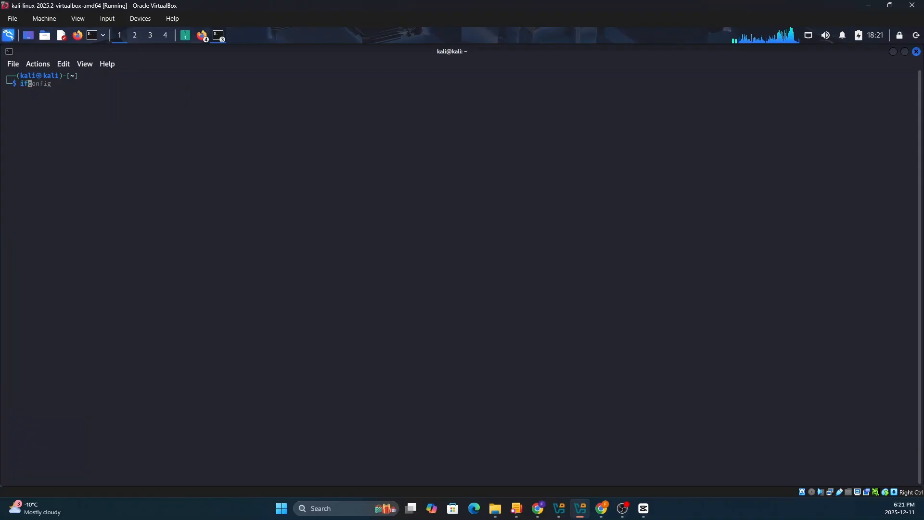
pyautogui.write('cong')
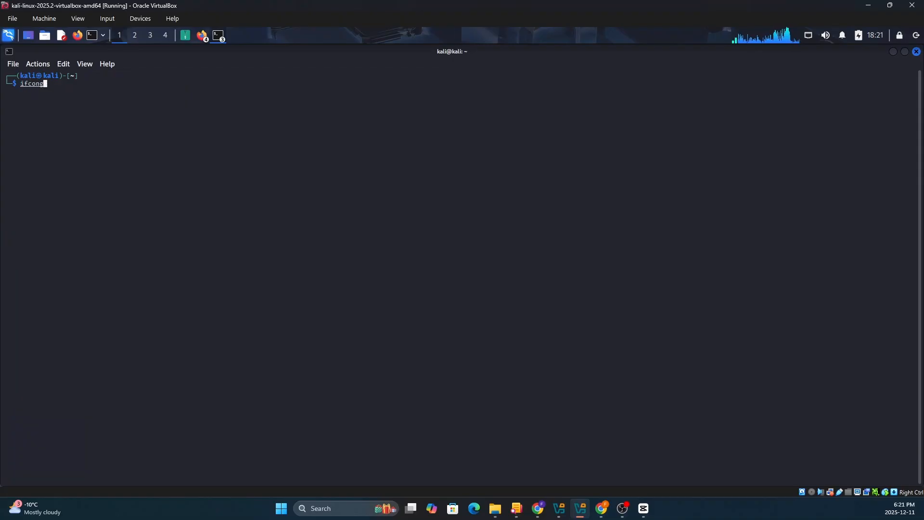
pyautogui.write('ig')
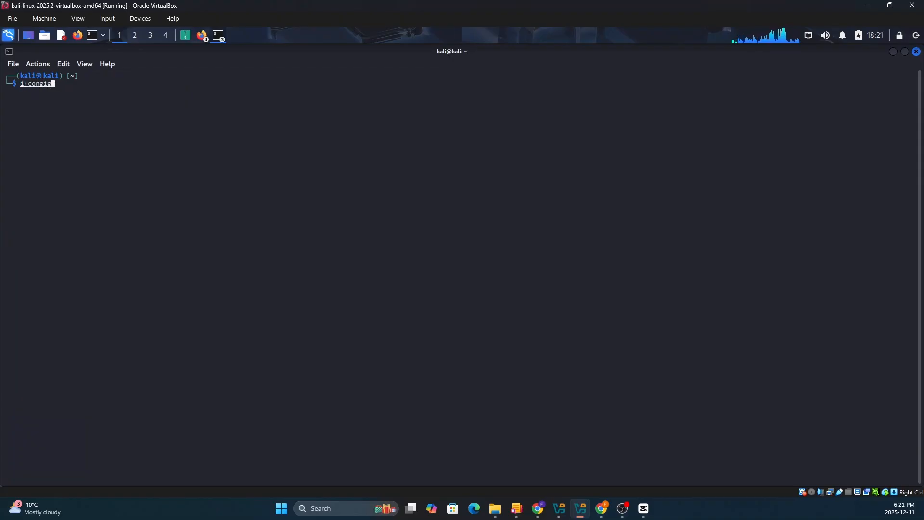
pyautogui.press('Return')
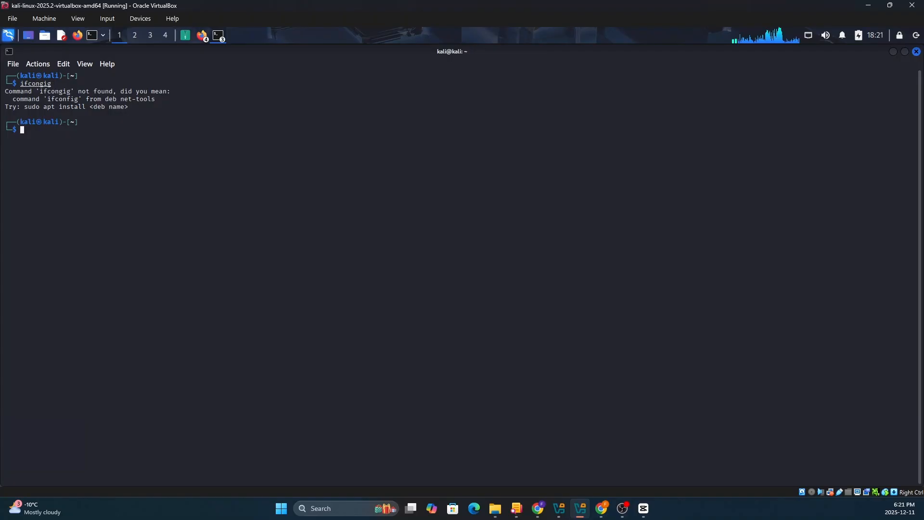
# - Run ifconfig in the terminal to list the network interfaces
pyautogui.write('if')
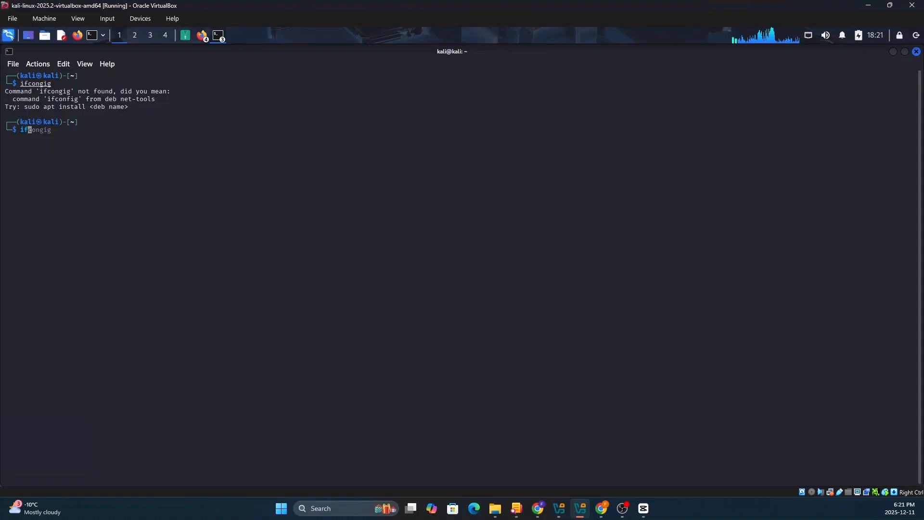
pyautogui.press('Right')
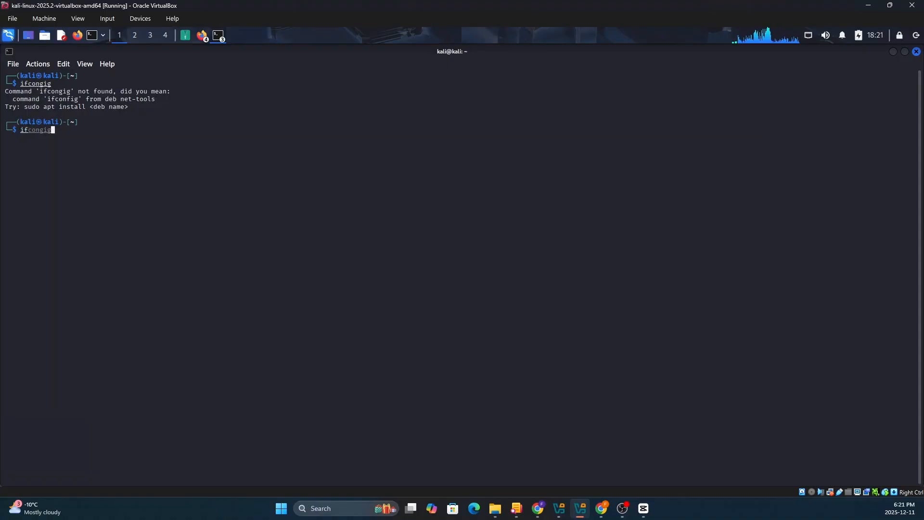
pyautogui.press('BackSpace')
pyautogui.press('BackSpace')
pyautogui.press('BackSpace')
pyautogui.press('BackSpace')
pyautogui.press('BackSpace')
pyautogui.press('BackSpace')
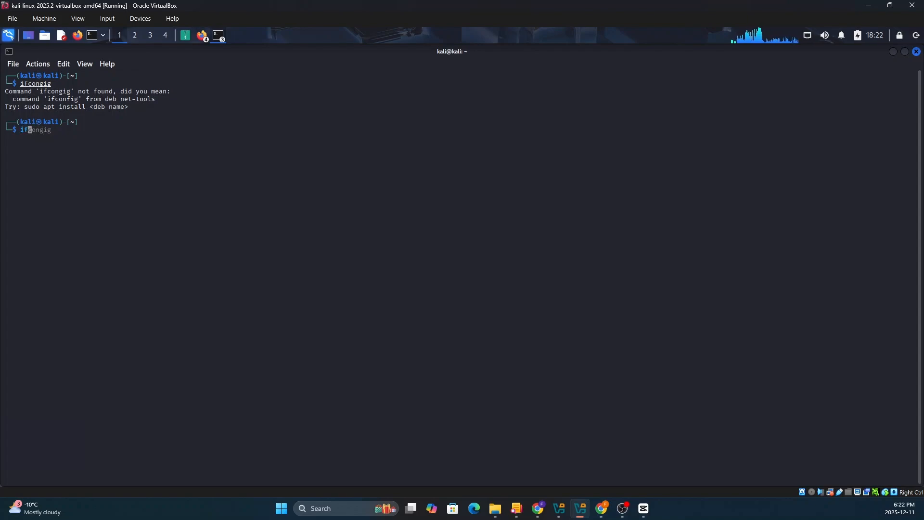
pyautogui.write('con')
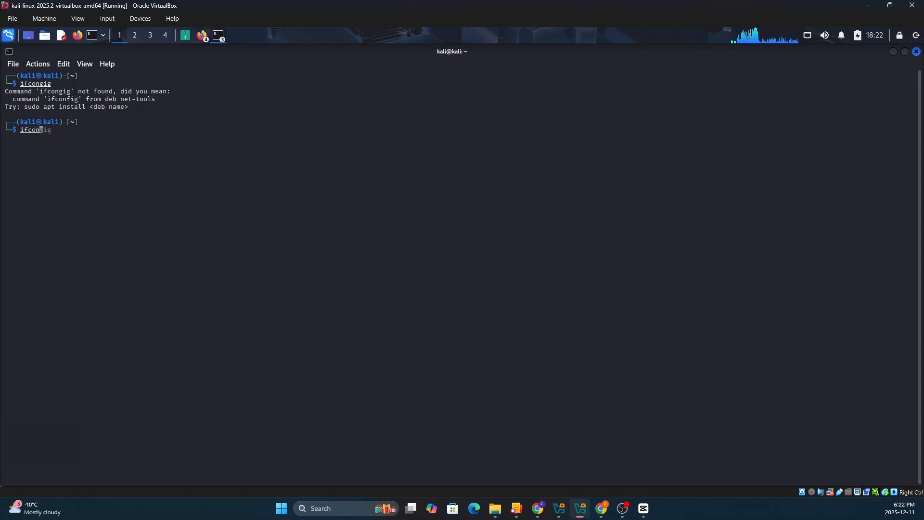
pyautogui.write('fig')
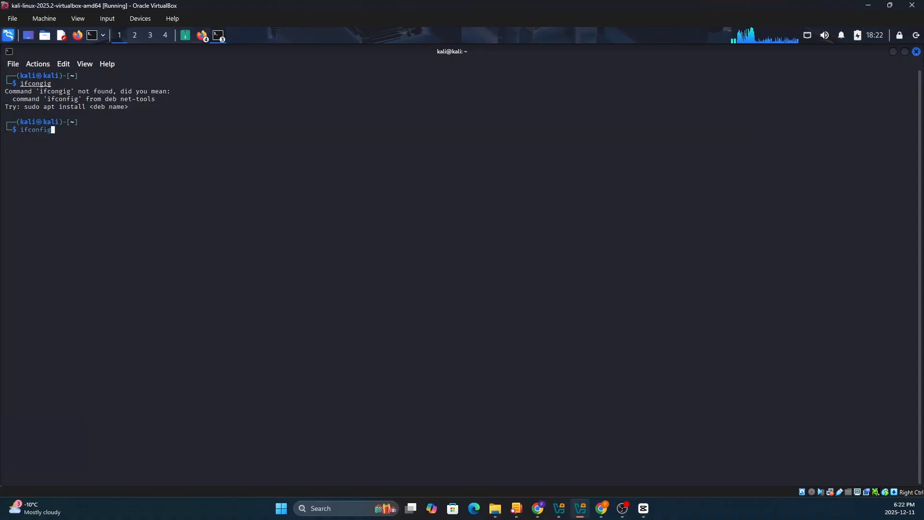
pyautogui.press('Return')
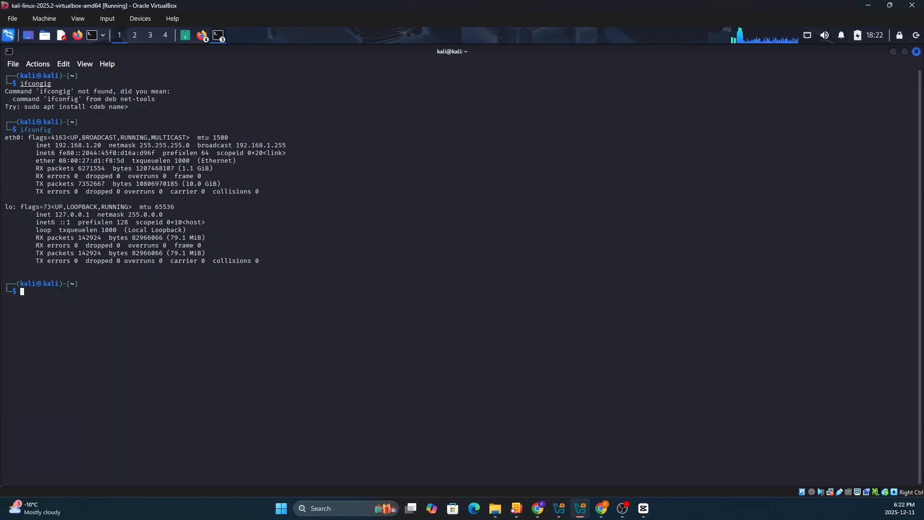
# - Examine the broadcast and inet addresses of eth0 in the ifconfig output
pyautogui.moveTo(290, 146); pyautogui.dragTo(239, 146)
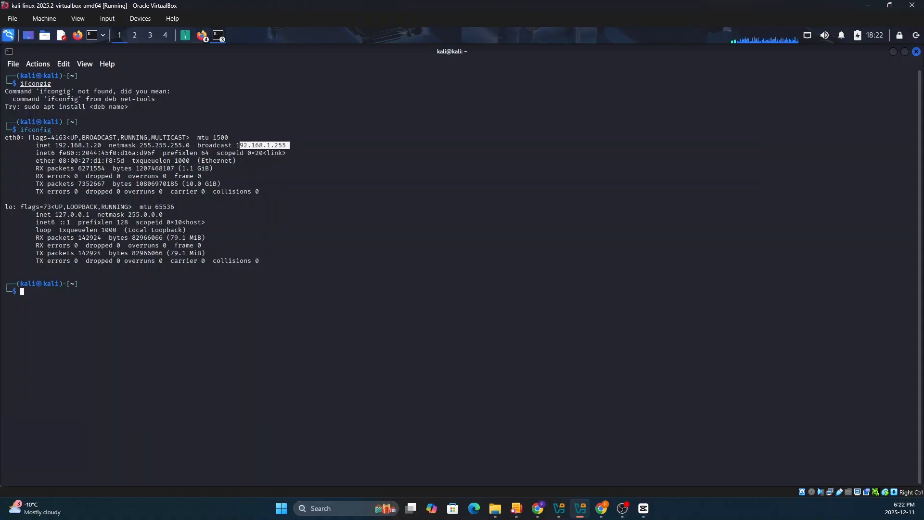
pyautogui.moveTo(108, 145); pyautogui.dragTo(63, 145)
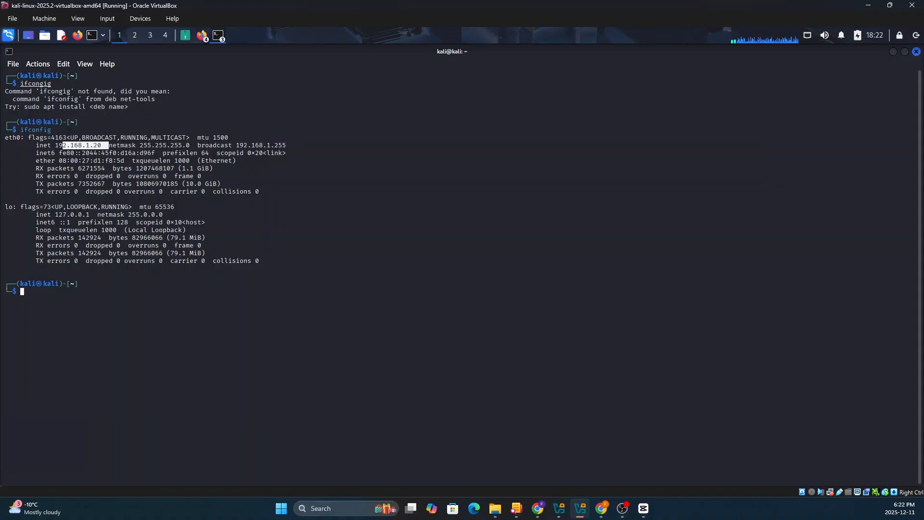
pyautogui.moveTo(286, 145); pyautogui.dragTo(124, 153)
pyautogui.click(124, 153)
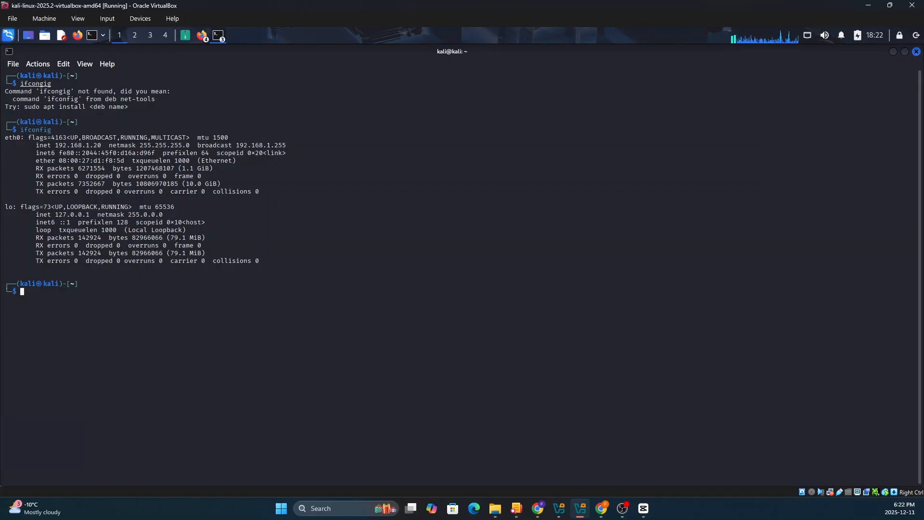
# - Close the Nessus package archive window, then go to the My Scans folder of Nessus Essentials in Firefox
pyautogui.click(185, 35)
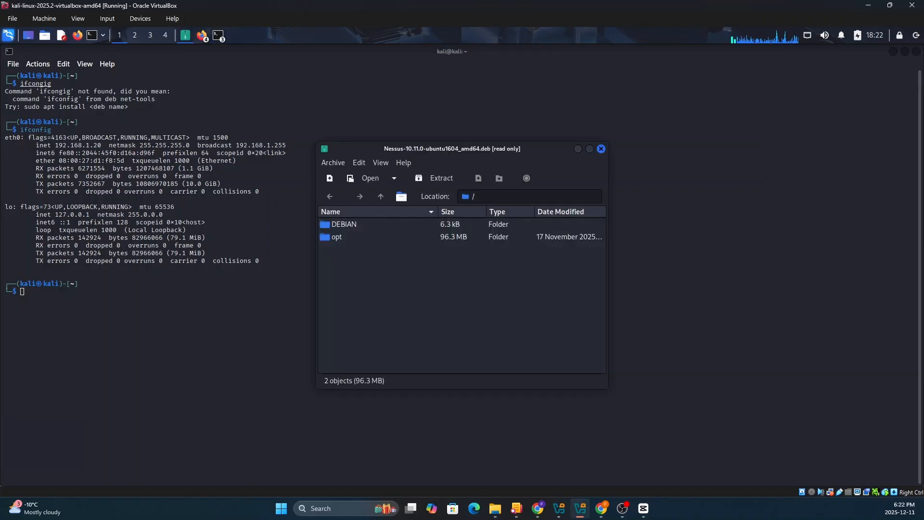
pyautogui.click(602, 149)
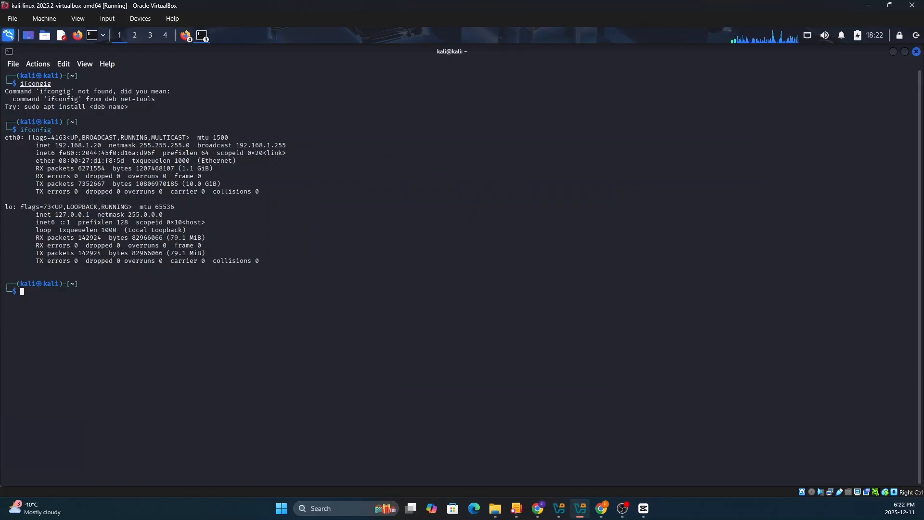
pyautogui.click(92, 35)
pyautogui.click(186, 35)
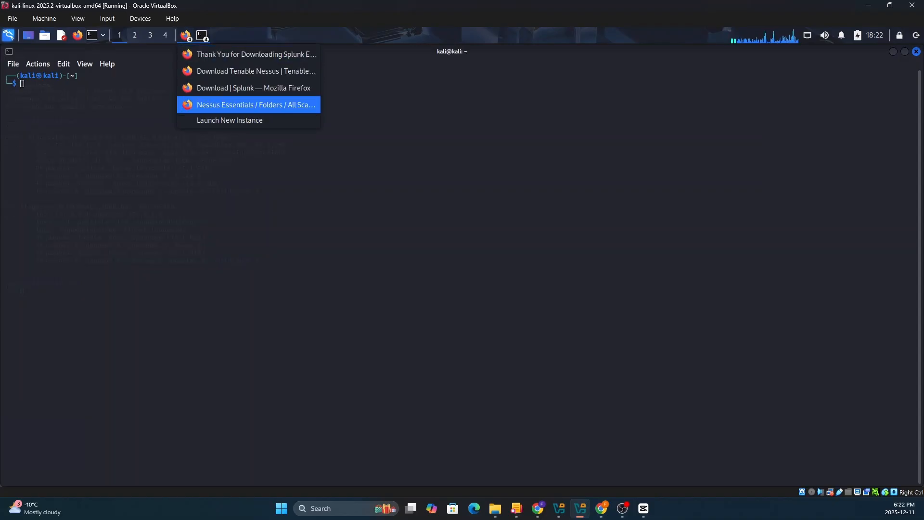
pyautogui.click(255, 104)
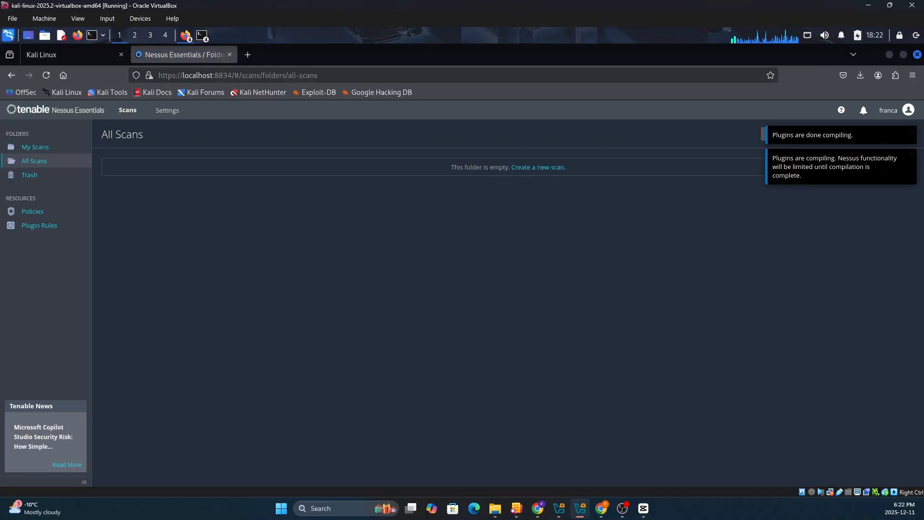
pyautogui.click(35, 147)
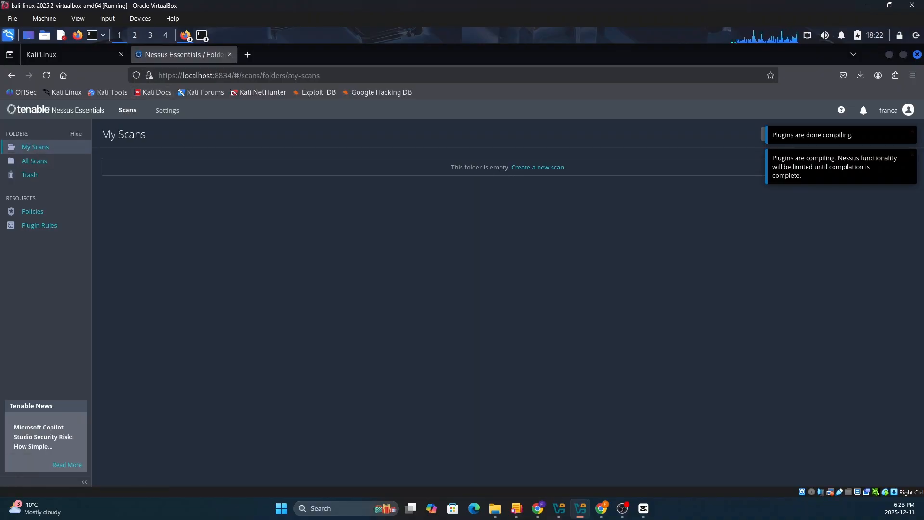
pyautogui.click(539, 167)
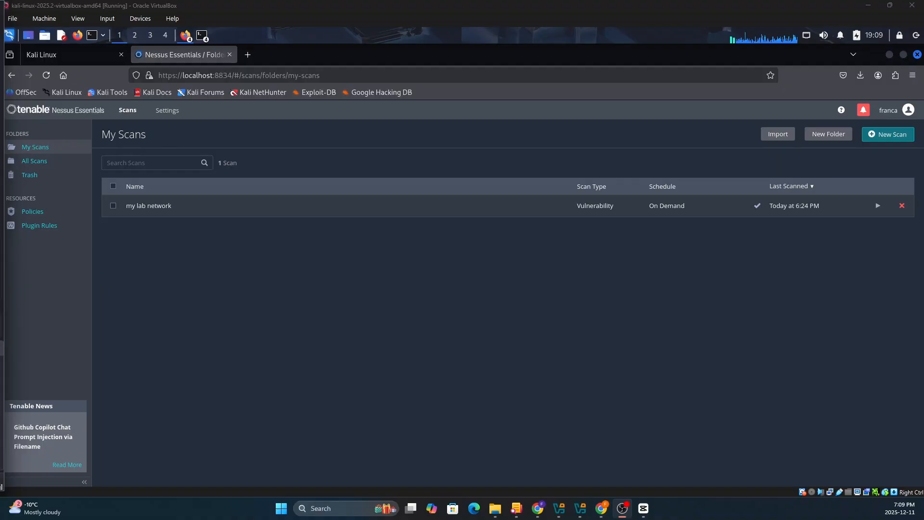
# - Create a new scan from the Basic Network Scan template and name it my lab2 network
pyautogui.click(889, 134)
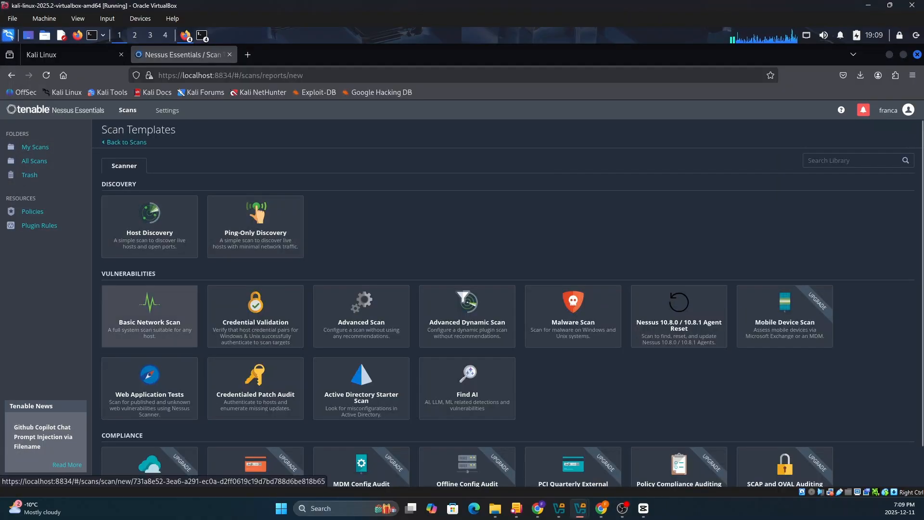
pyautogui.click(150, 313)
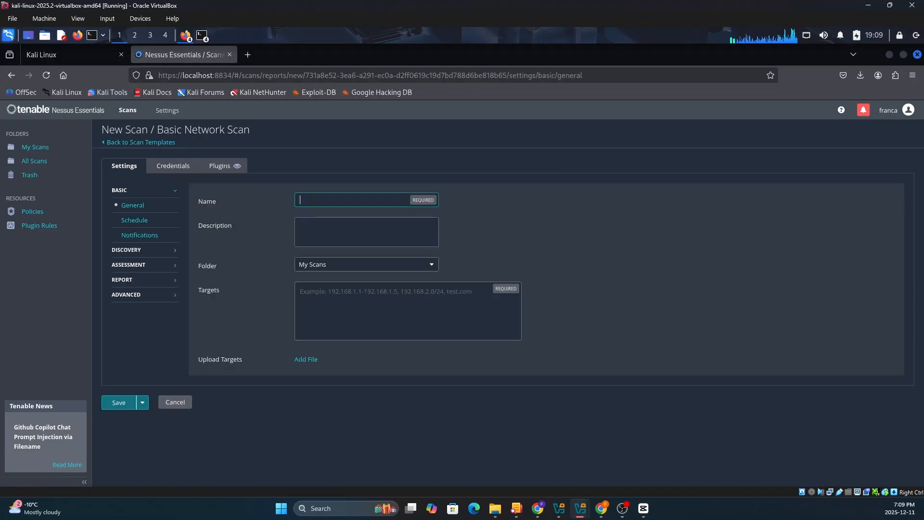
pyautogui.write('my lab')
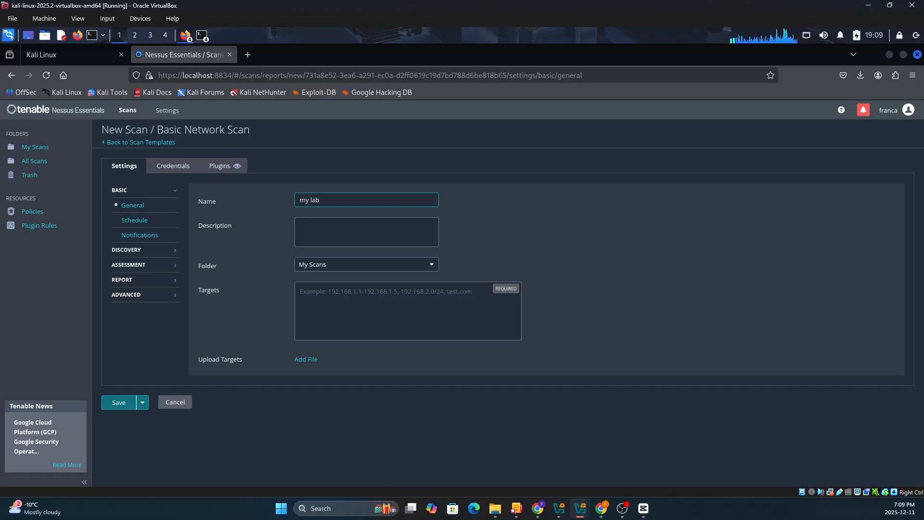
pyautogui.write('2 network')
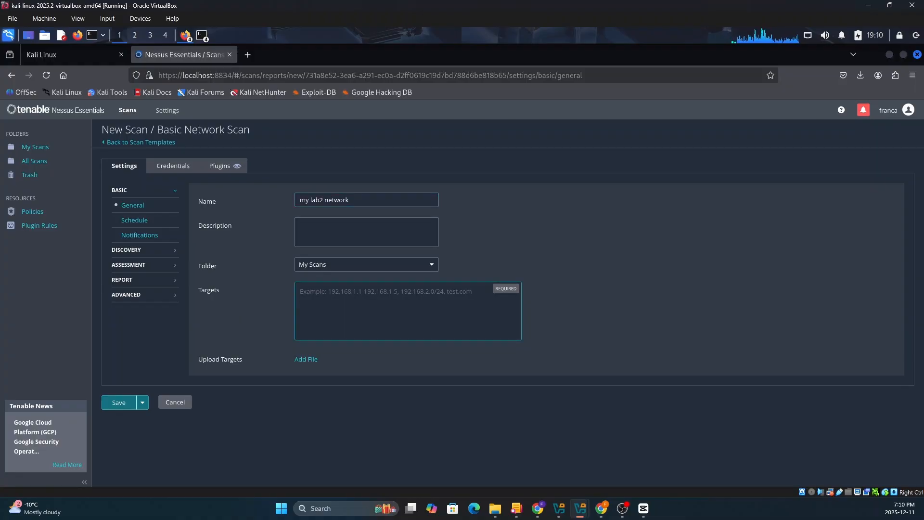
# - Set the scan's targets to 192.168.1.0/24 and save the scan
pyautogui.write('198')
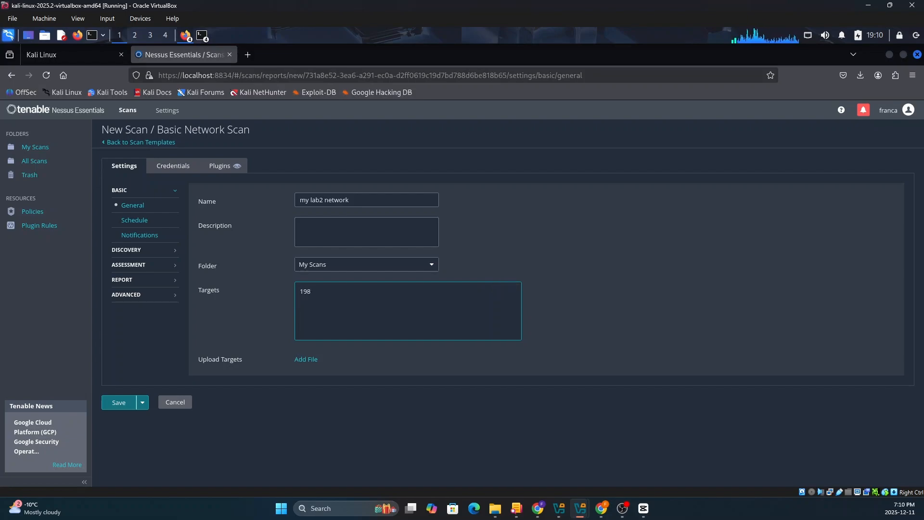
pyautogui.press('BackSpace')
pyautogui.write('2.168.1.')
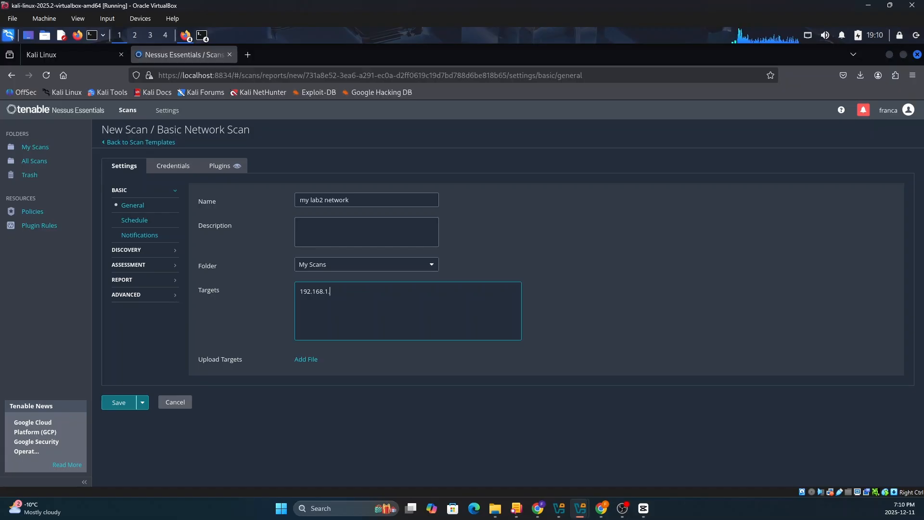
pyautogui.write('0/24')
pyautogui.click(119, 402)
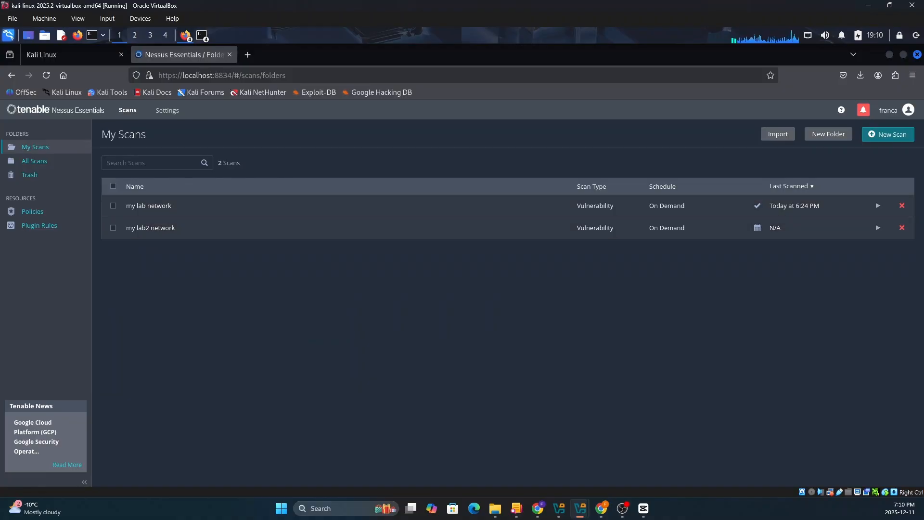
# - View the my lab2 network scan's page, then return to My Scans and select that scan in the list
pyautogui.click(150, 227)
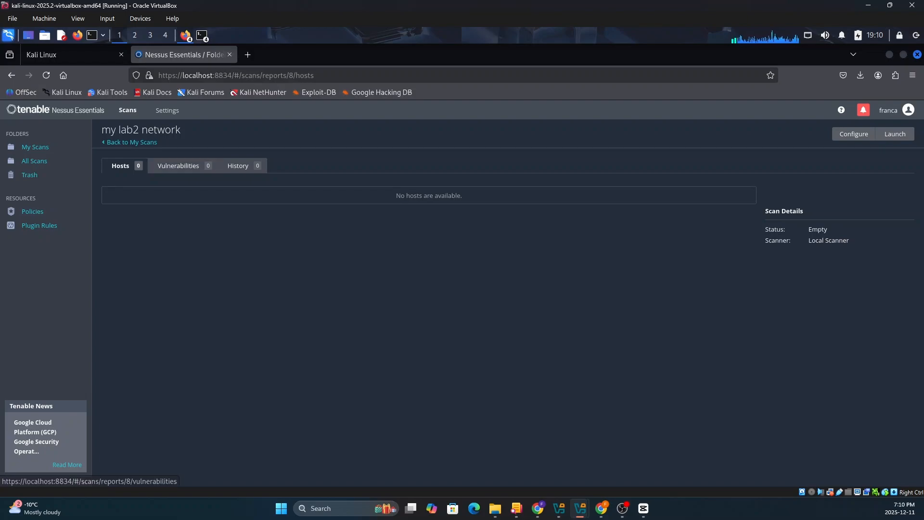
pyautogui.click(35, 146)
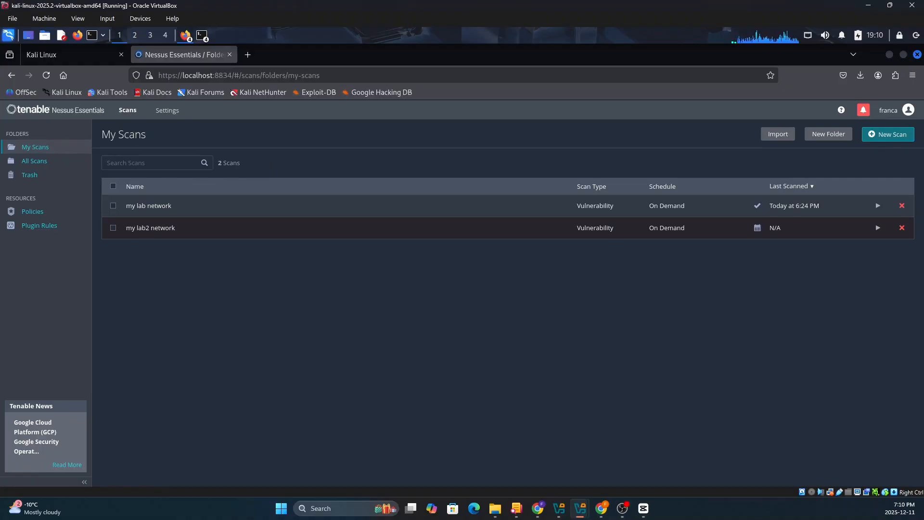
pyautogui.click(113, 228)
pyautogui.click(114, 228)
pyautogui.click(113, 228)
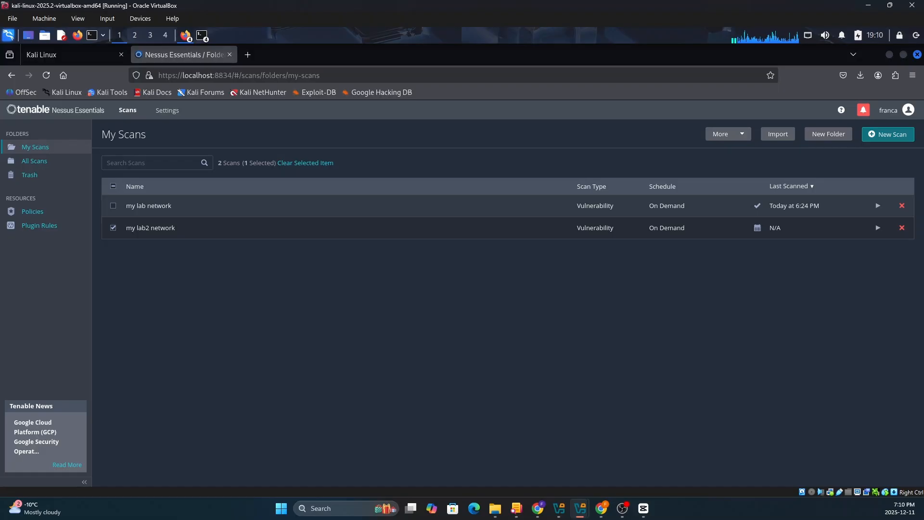
# - Open the my lab2 network scan and examine its vulnerabilities list by severity, name and family
pyautogui.click(150, 227)
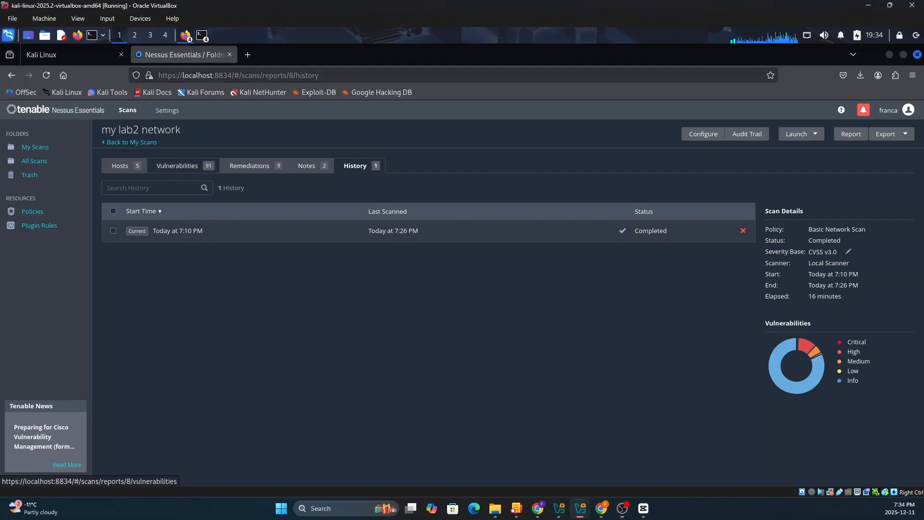
pyautogui.click(177, 166)
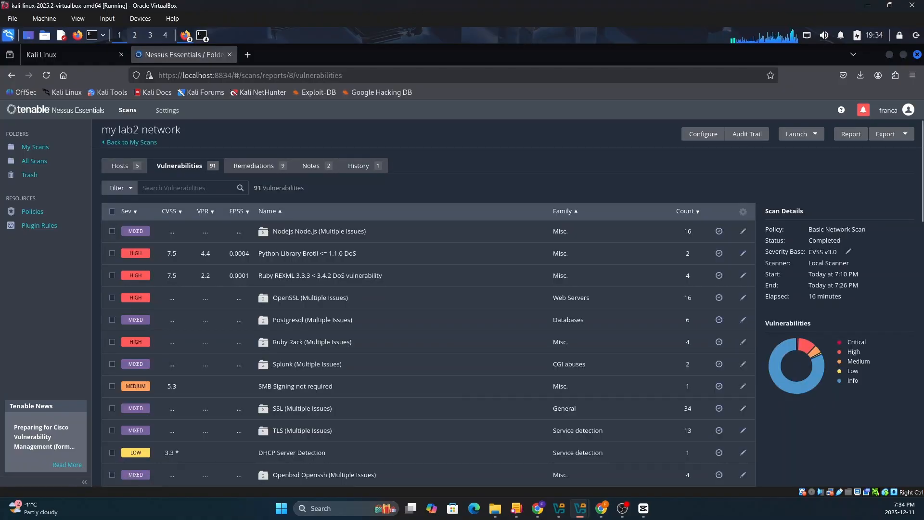
pyautogui.scroll(-2, 366, 183)
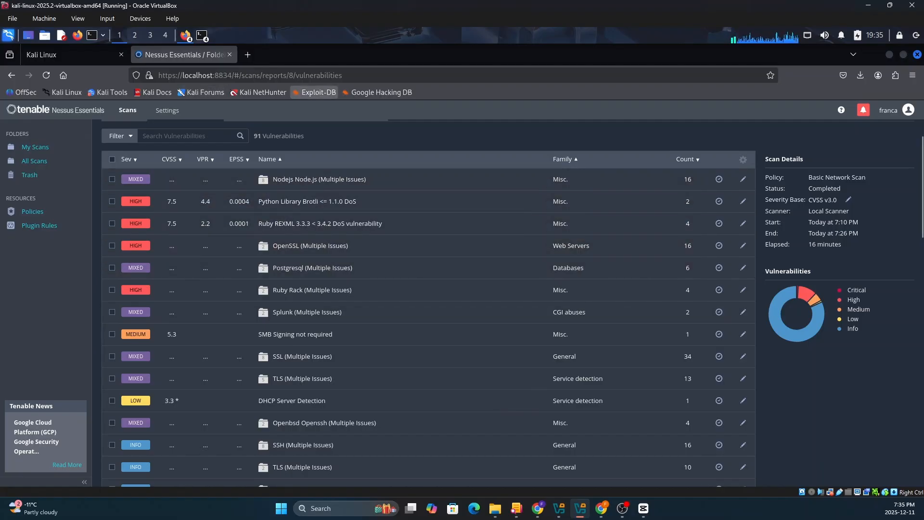
pyautogui.scroll(-2, 429, 179)
pyautogui.scroll(-2, 429, 214)
pyautogui.scroll(2, 429, 214)
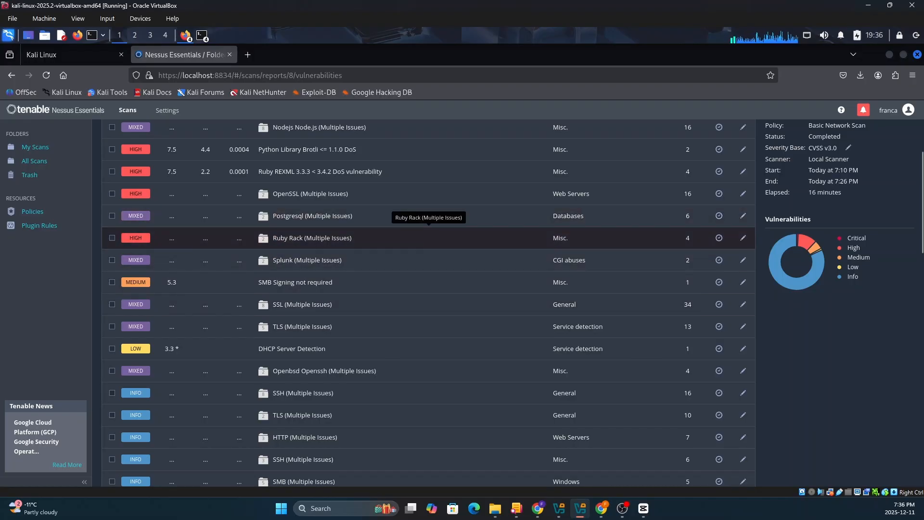
pyautogui.scroll(3, 429, 250)
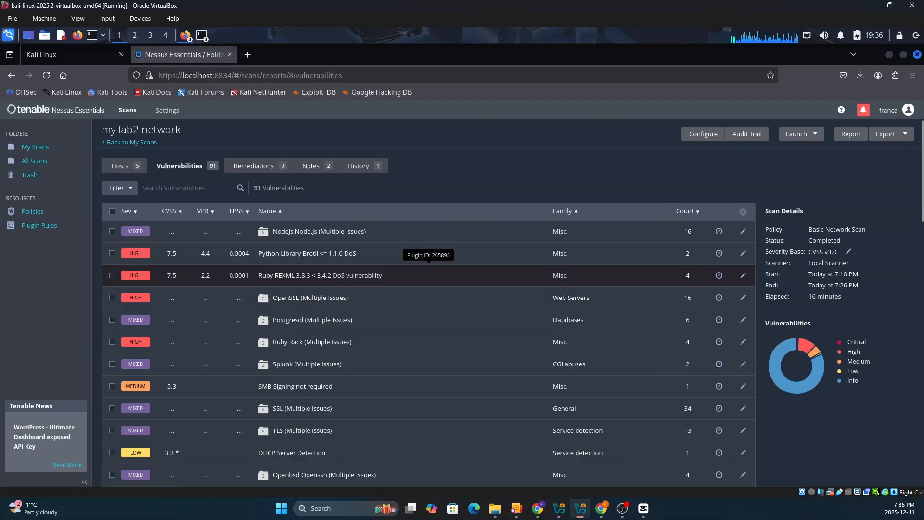
pyautogui.scroll(-5, 428, 268)
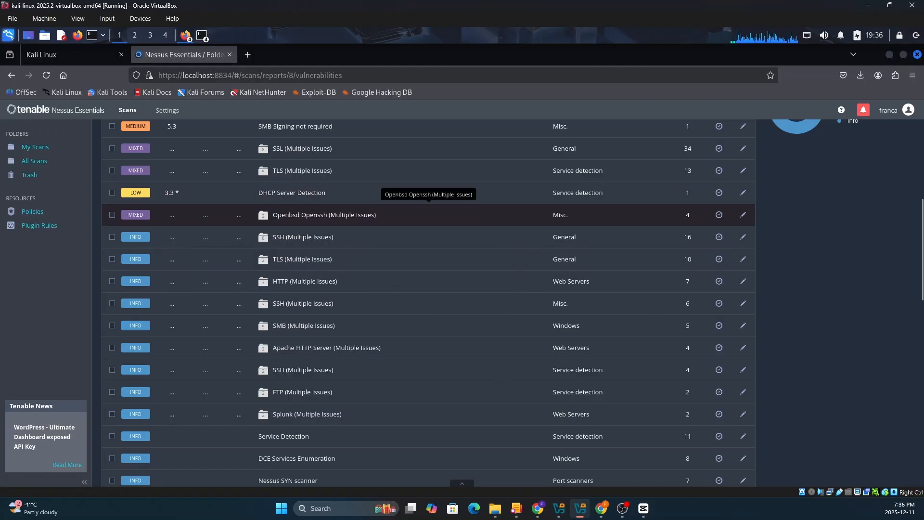
# - Read the details of Enumerate IPv4 Interfaces via SSH in the General-family SSH group, then those of Python Library Brotli <= 1.1.0 DoS
pyautogui.click(385, 237)
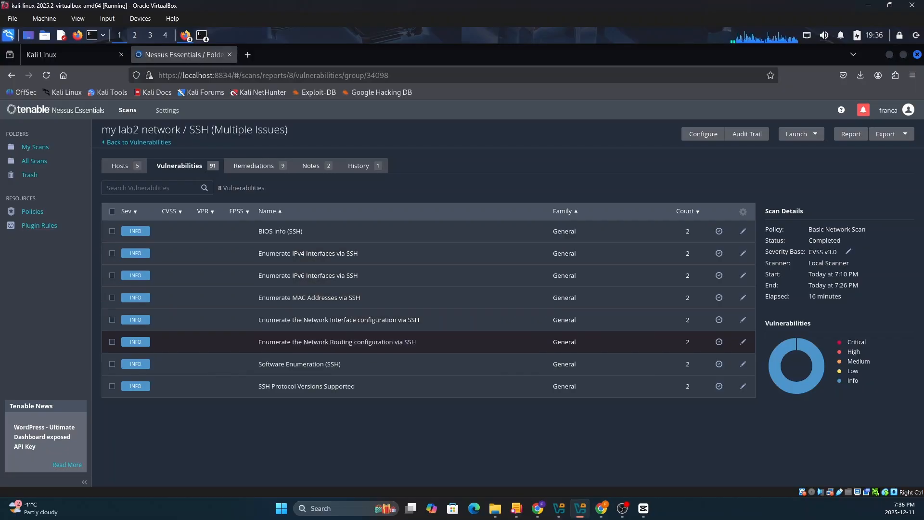
pyautogui.click(308, 253)
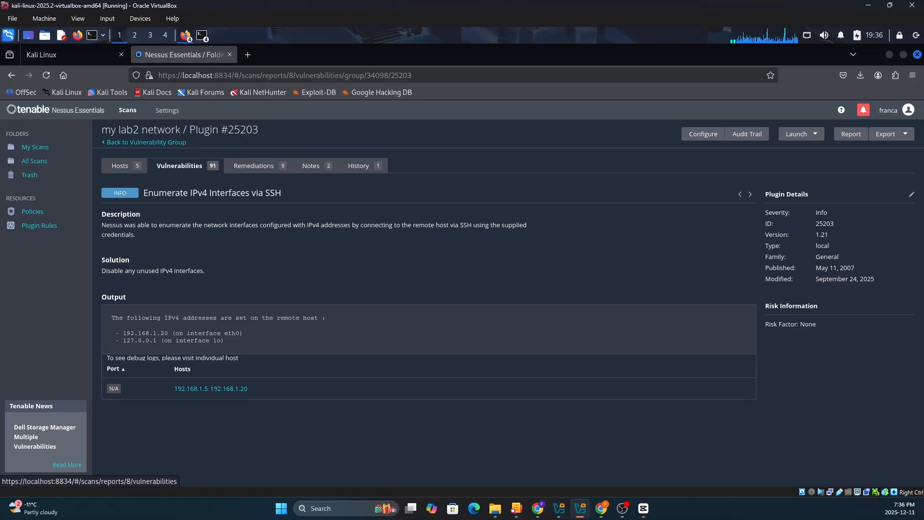
pyautogui.click(179, 165)
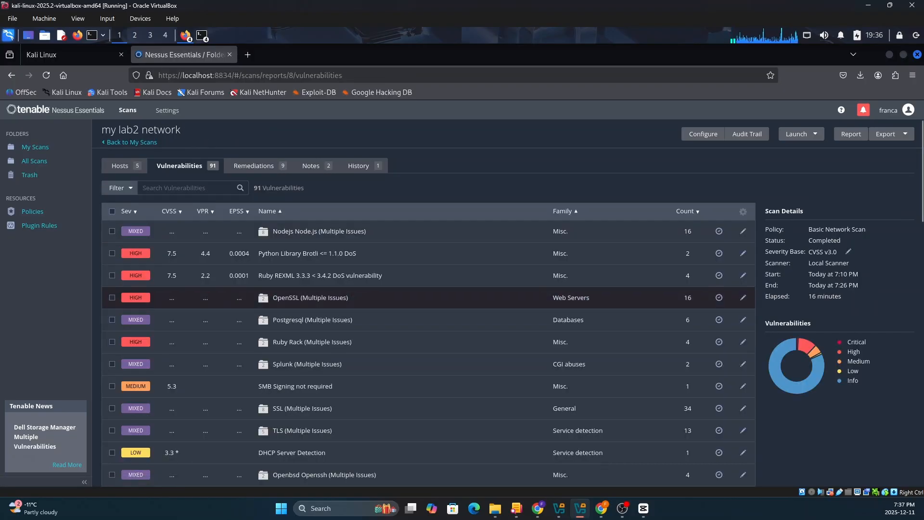
pyautogui.click(409, 253)
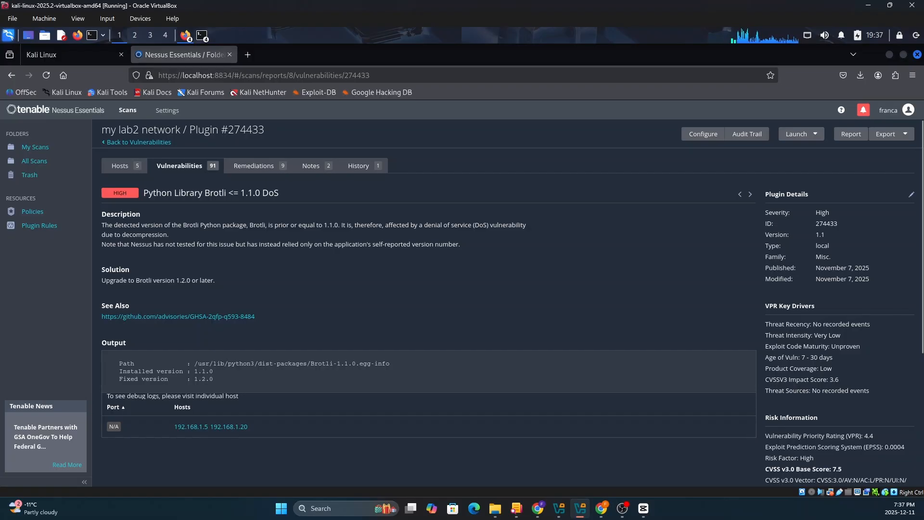
# - Read the Python Library Brotli <= 1.1.0 DoS output, risk and reference information, then return to the scan's vulnerabilities list
pyautogui.scroll(-2, 509, 300)
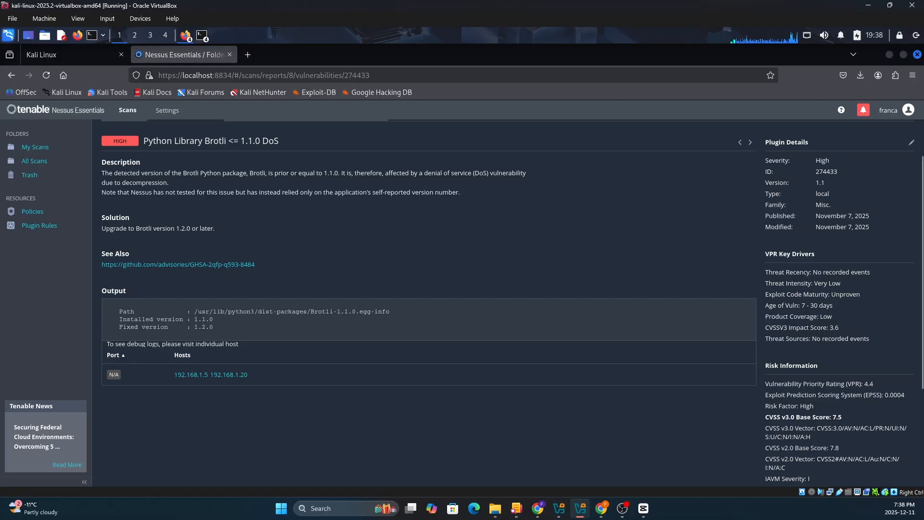
pyautogui.scroll(-3, 512, 300)
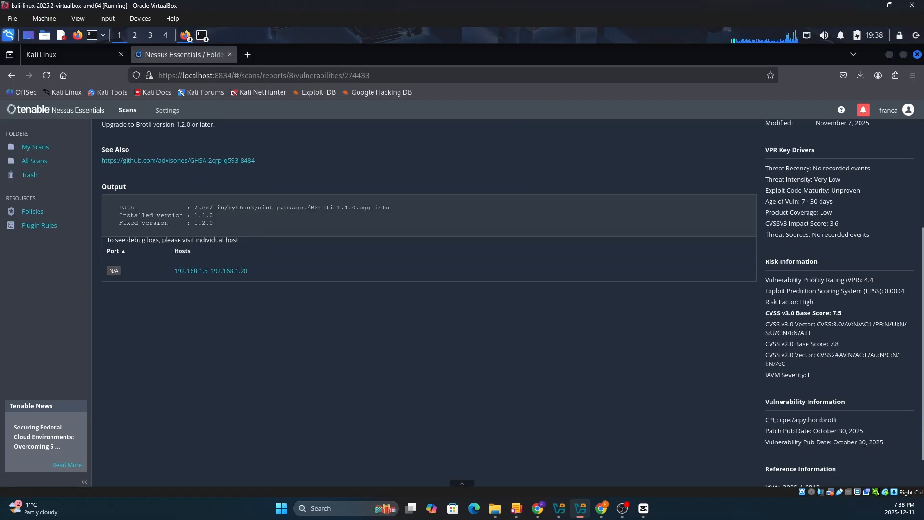
pyautogui.scroll(-1, 512, 301)
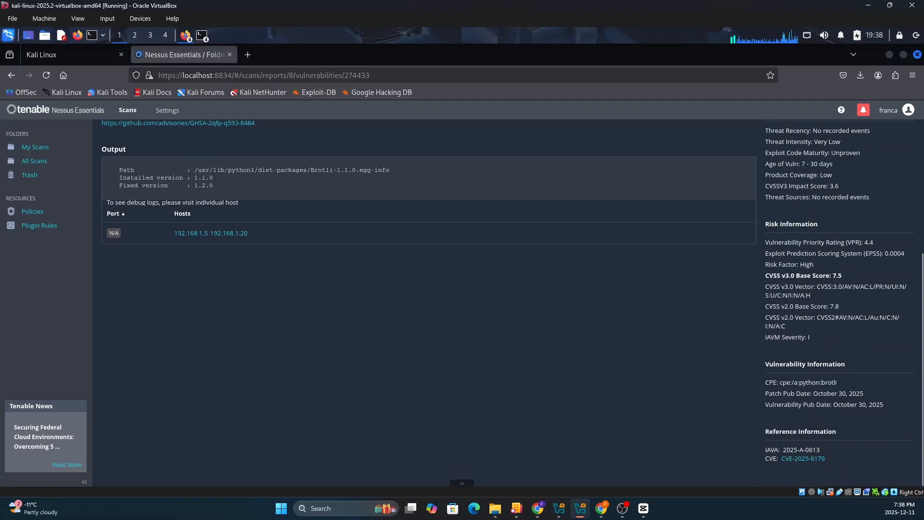
pyautogui.scroll(5, 429, 299)
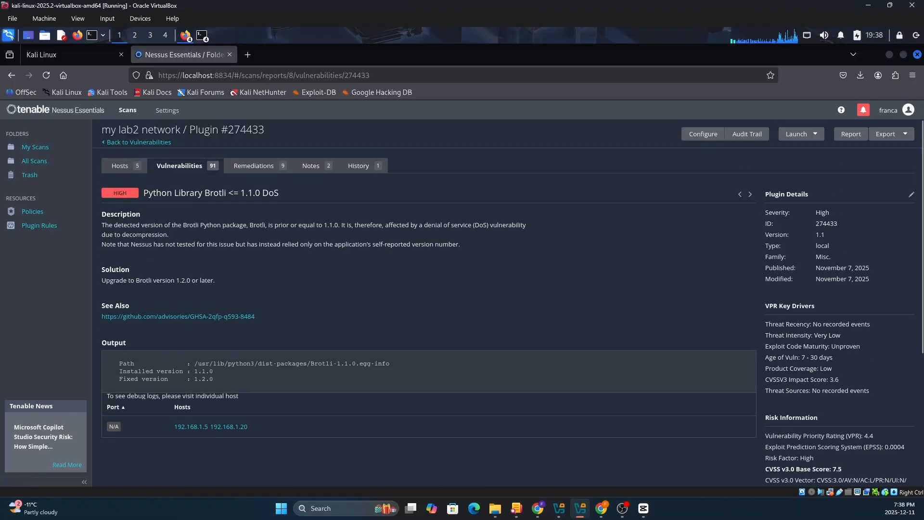
pyautogui.click(179, 166)
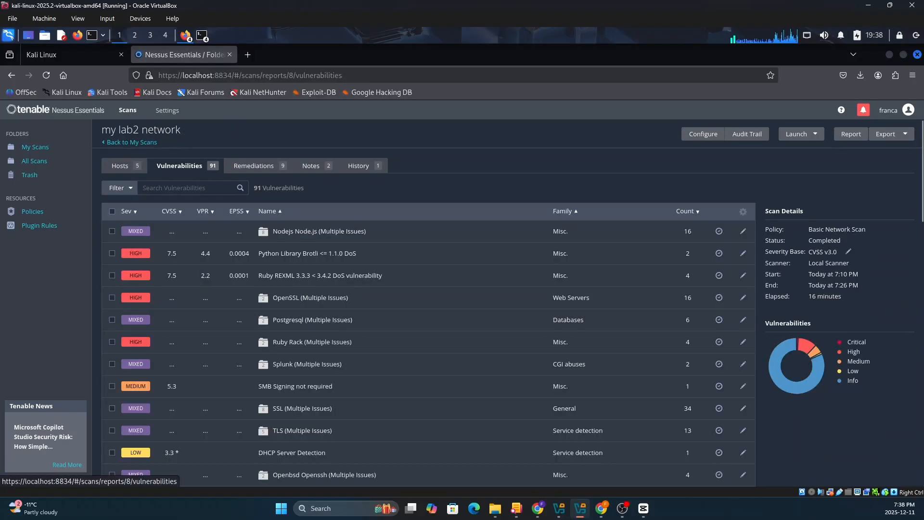
# - Read the details of Ruby REXML 3.3.3 < 3.4.2 DoS vulnerability, including solution, output and references, then return to the vulnerabilities list
pyautogui.click(428, 273)
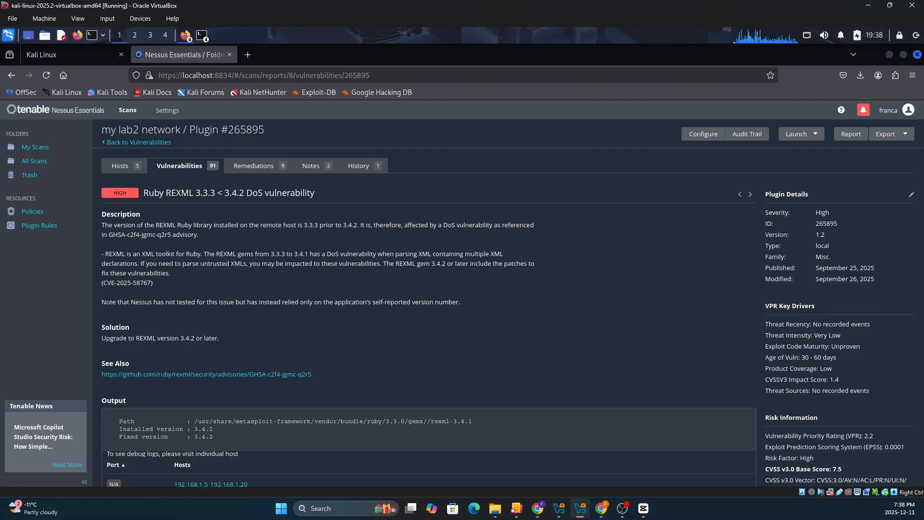
pyautogui.scroll(-3, 428, 303)
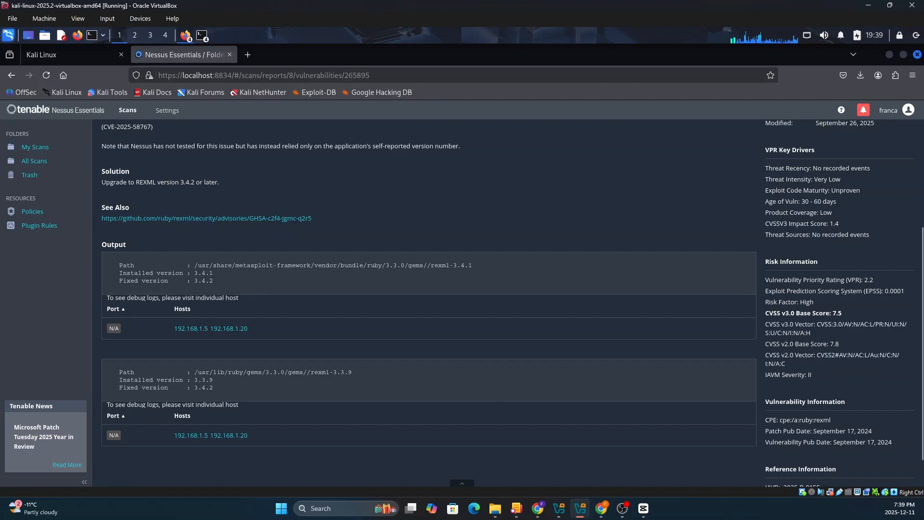
pyautogui.scroll(-1, 513, 302)
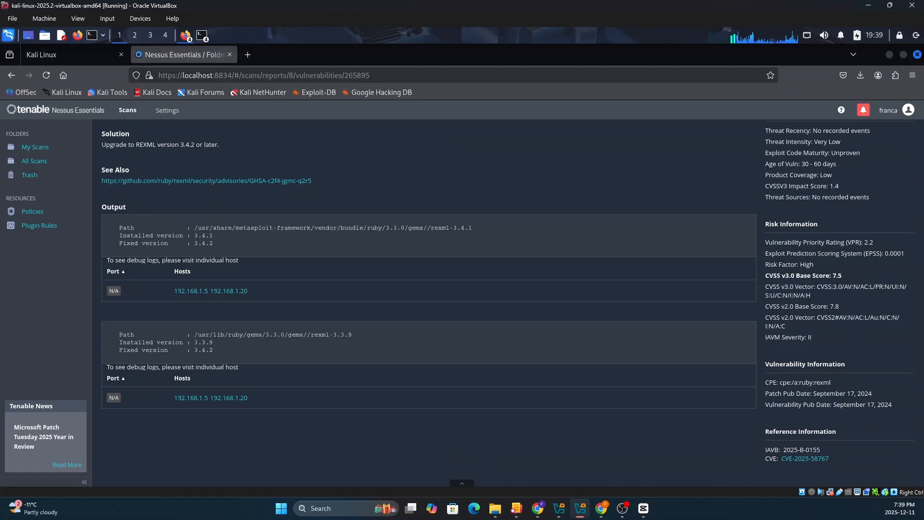
pyautogui.scroll(5, 137, 142)
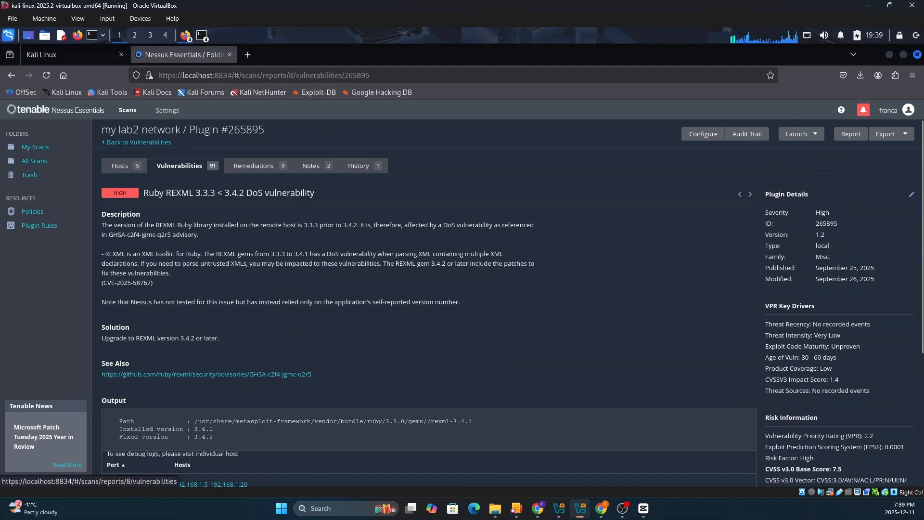
pyautogui.click(136, 142)
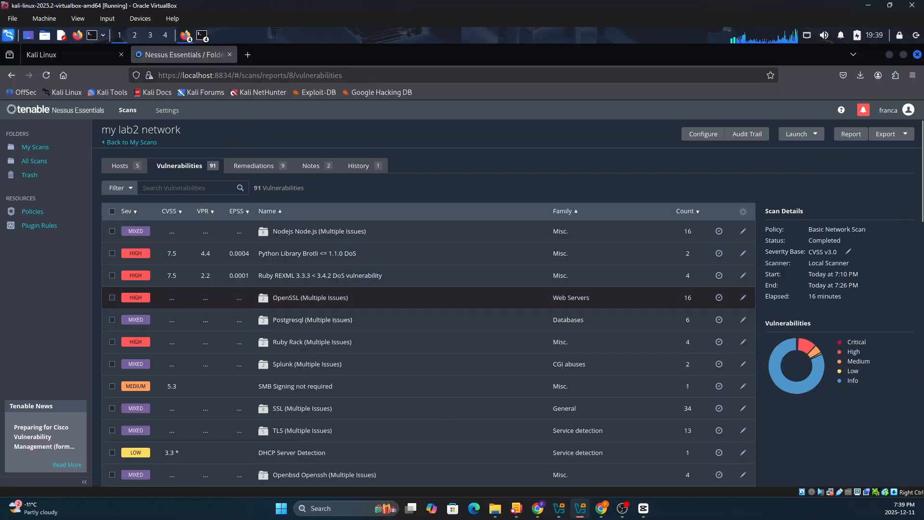
# - Open the OpenSSL issue group and read the description, solution and output of OpenSSL 3.0.0 < 3.0.18 Multiple Vulnerabilities
pyautogui.click(310, 297)
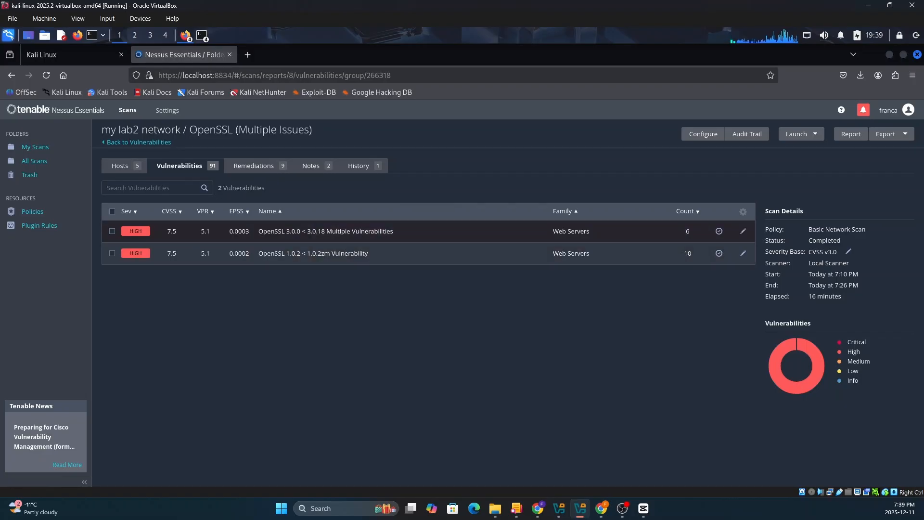
pyautogui.click(429, 231)
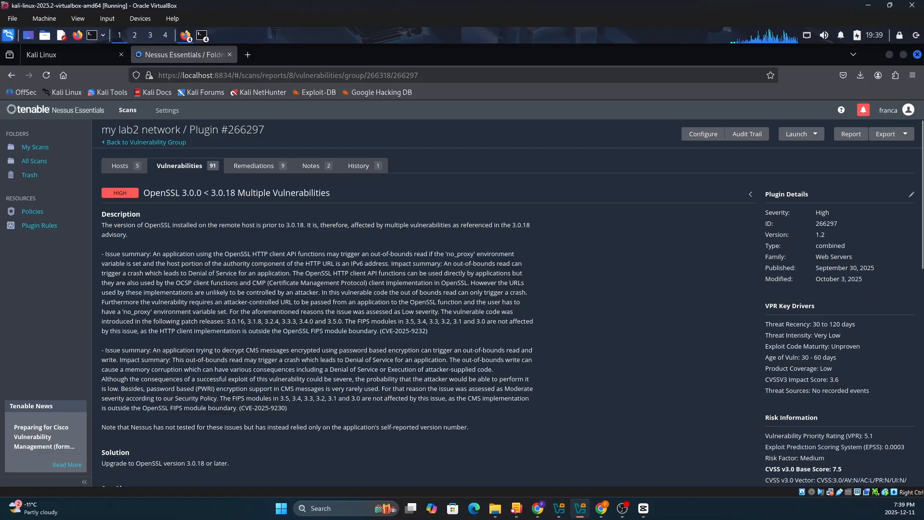
pyautogui.scroll(-3, 424, 303)
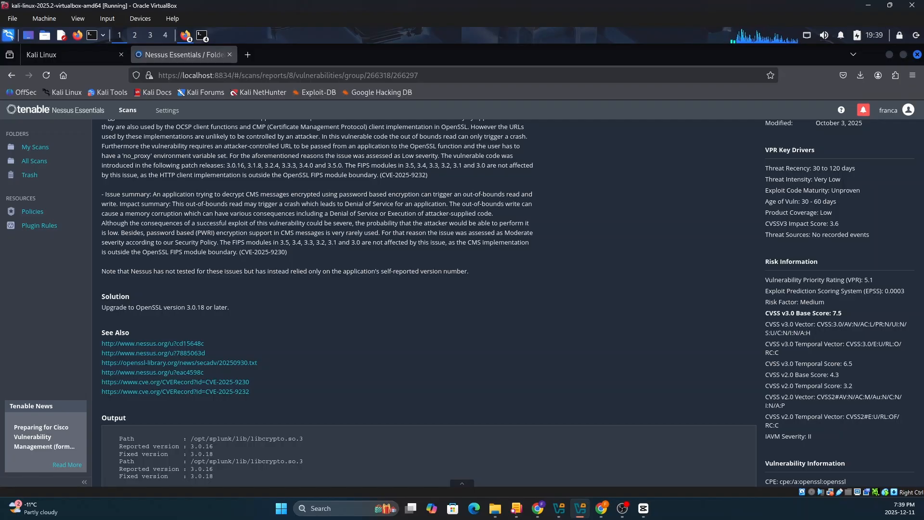
pyautogui.scroll(-5, 429, 304)
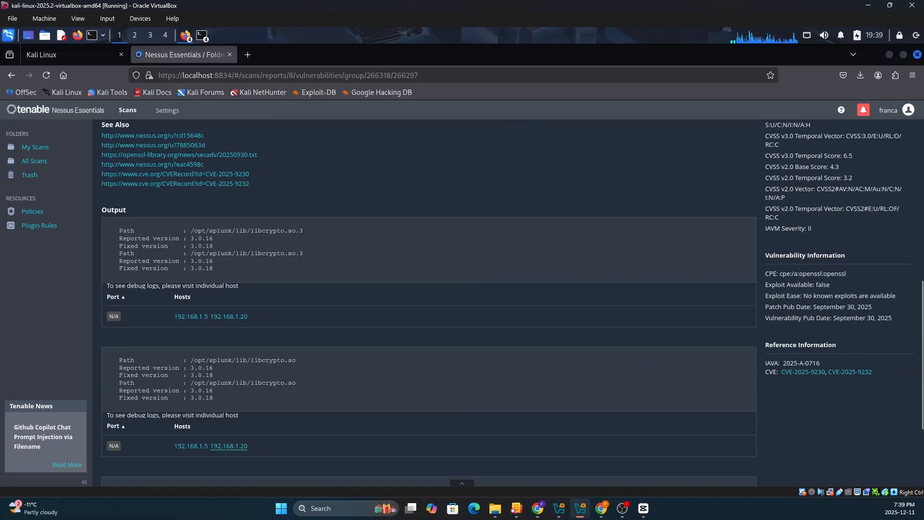
pyautogui.scroll(2, 429, 303)
pyautogui.scroll(3, 429, 304)
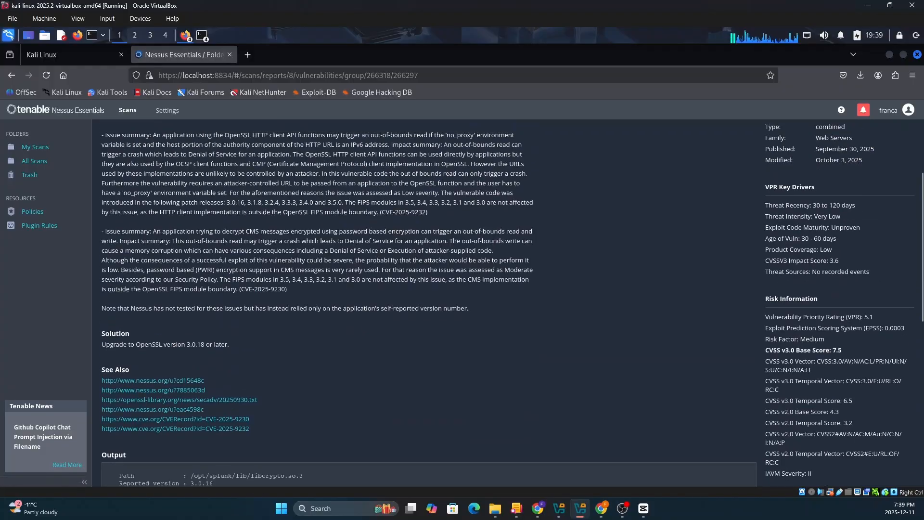
pyautogui.scroll(-6, 428, 303)
pyautogui.scroll(8, 428, 303)
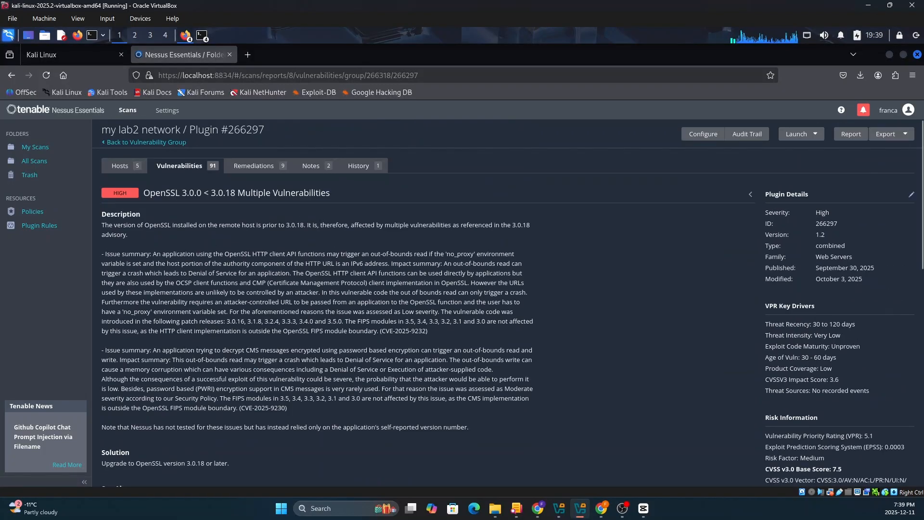
# - Examine the vulnerabilities of host 192.168.1.5 from the scan's hosts list, then return to the hosts
pyautogui.click(120, 166)
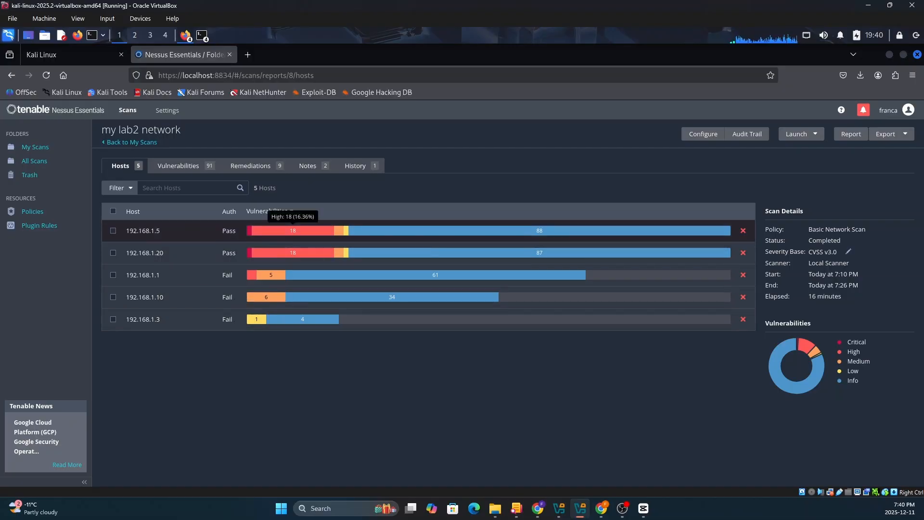
pyautogui.click(308, 231)
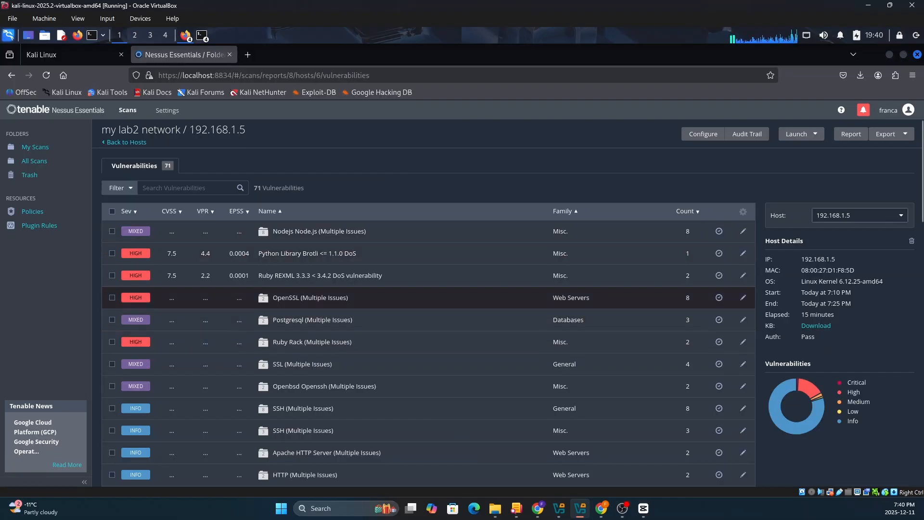
pyautogui.scroll(-15, 429, 309)
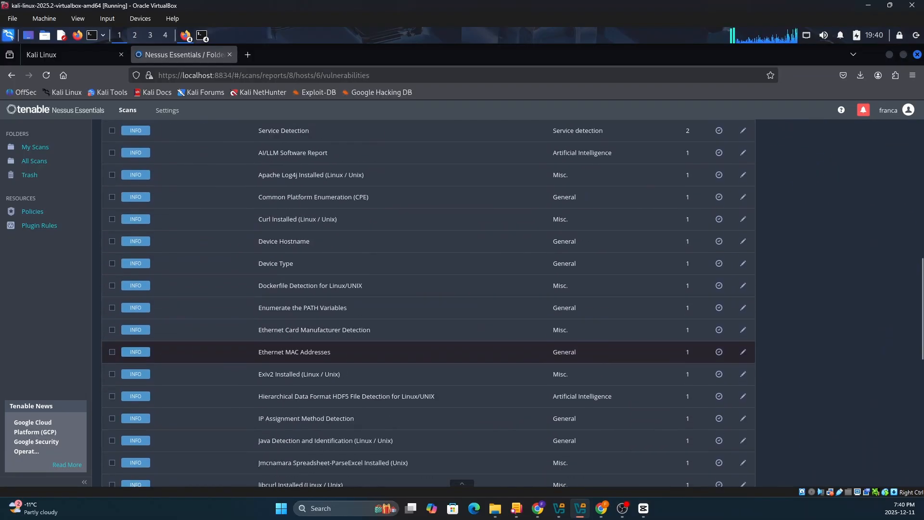
pyautogui.scroll(15, 428, 308)
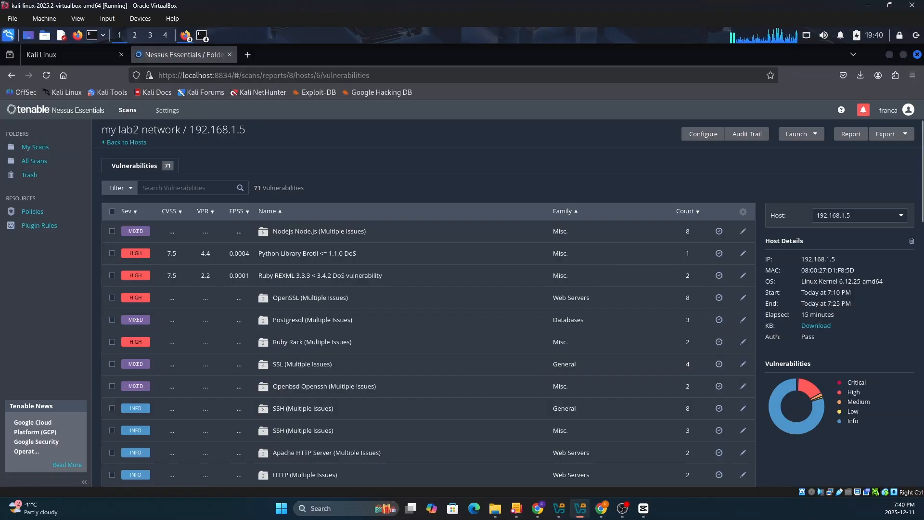
pyautogui.click(124, 142)
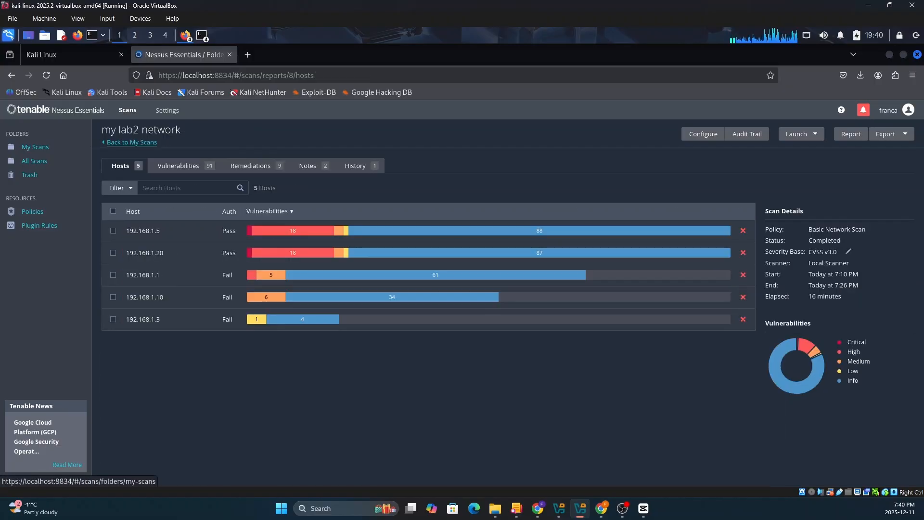
# - Go back to My Scans, reopen the my lab2 network scan and view its remediations
pyautogui.click(124, 142)
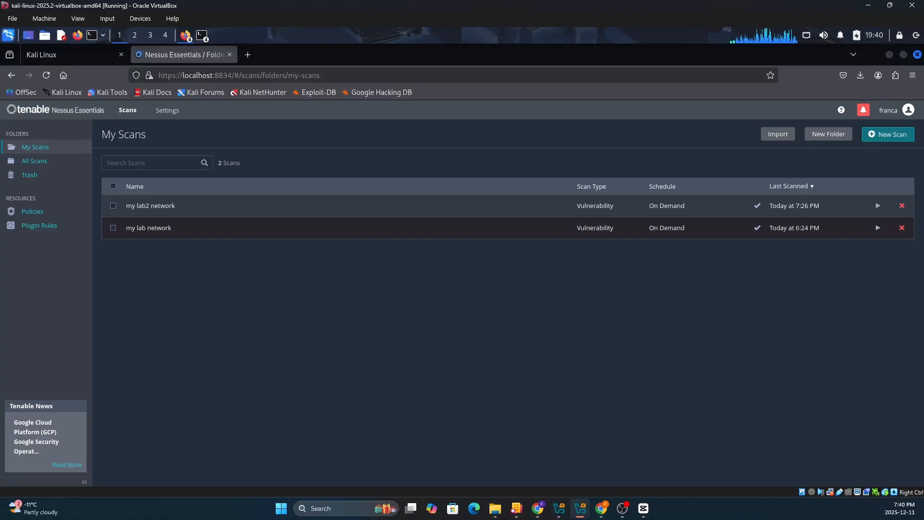
pyautogui.click(150, 207)
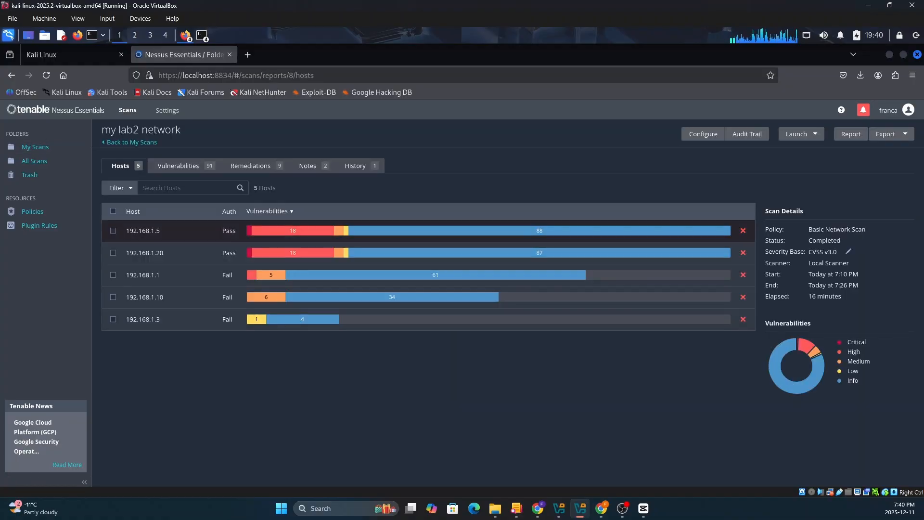
pyautogui.click(251, 166)
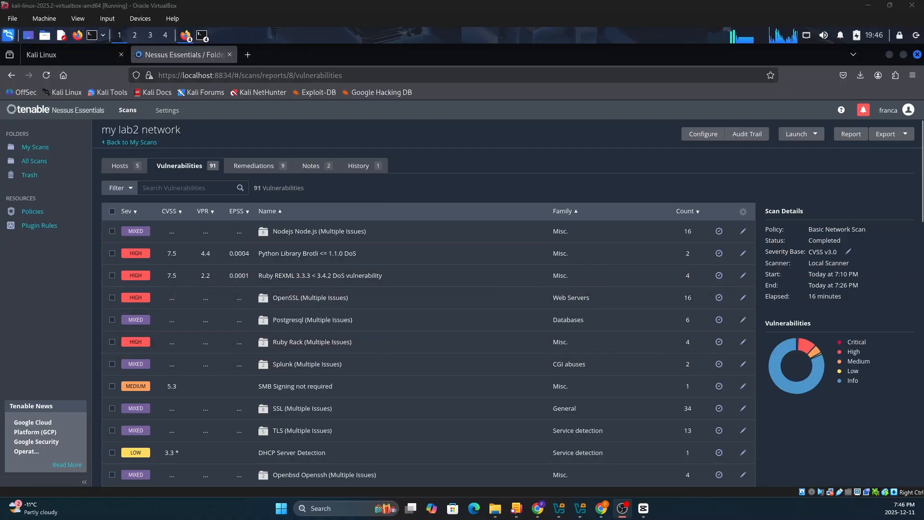
# - In a new terminal, run "sudo apt update" and "sudo apt install --only-upgrade openssl -y", authenticating with the sudo password
pyautogui.click(92, 35)
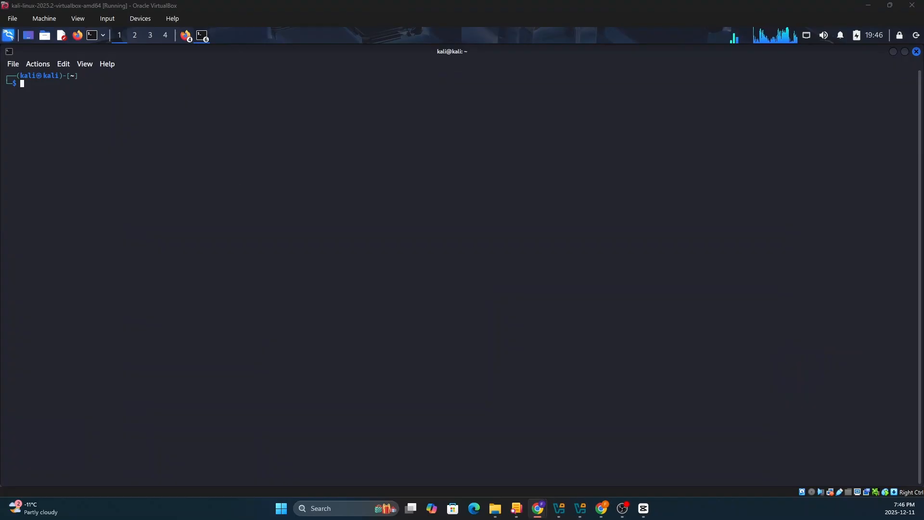
pyautogui.rightClick(45, 92)
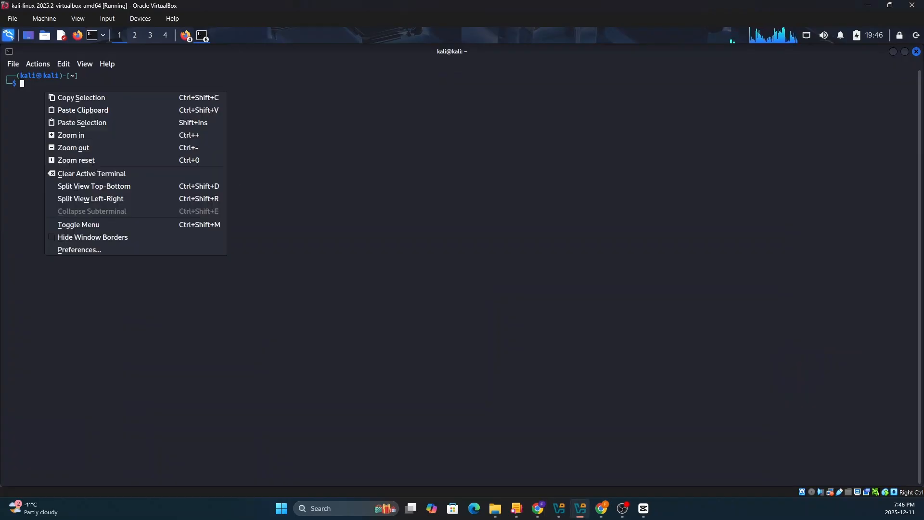
pyautogui.click(82, 122)
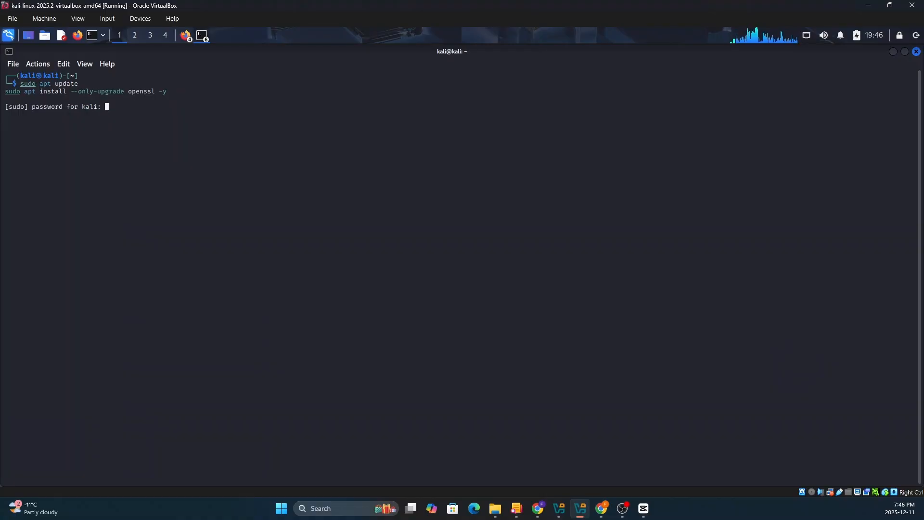
pyautogui.press('Return')
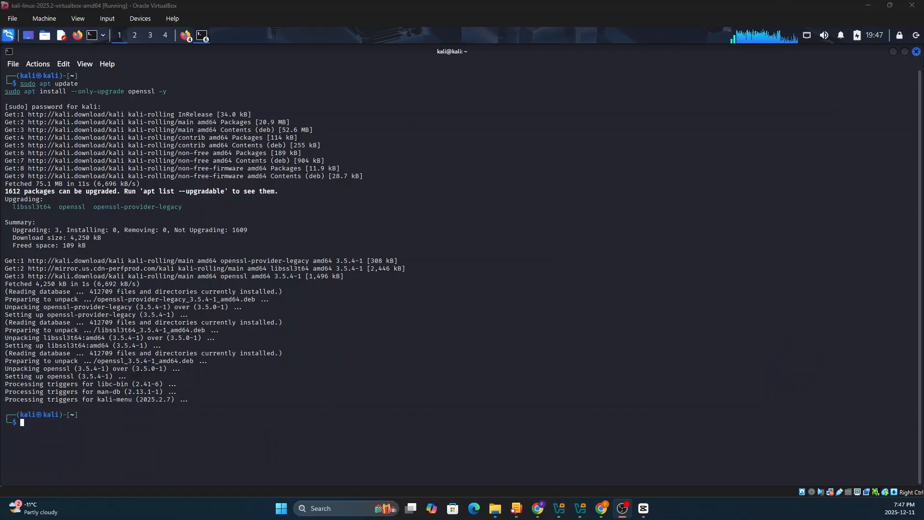
# - Check the installed OpenSSL release by running the pasted command "openssl version"
pyautogui.hotkey('alt', 'Tab')
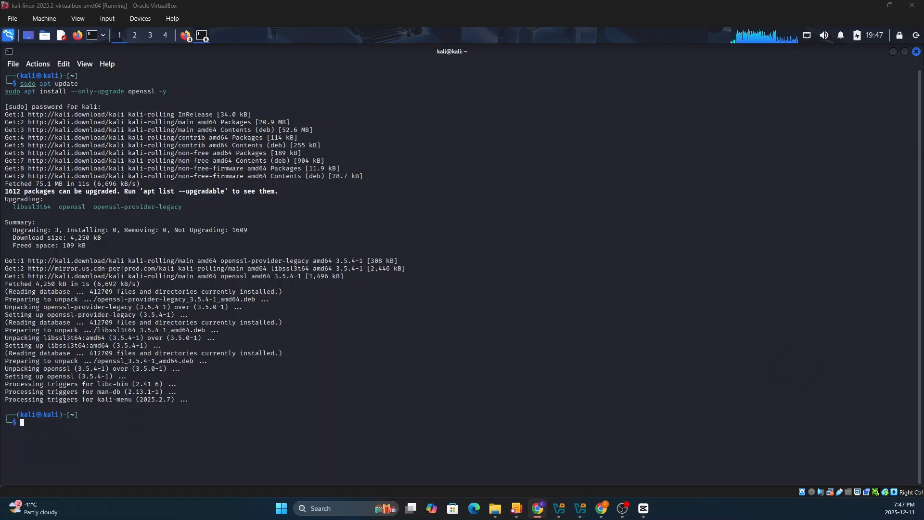
pyautogui.rightClick(44, 264)
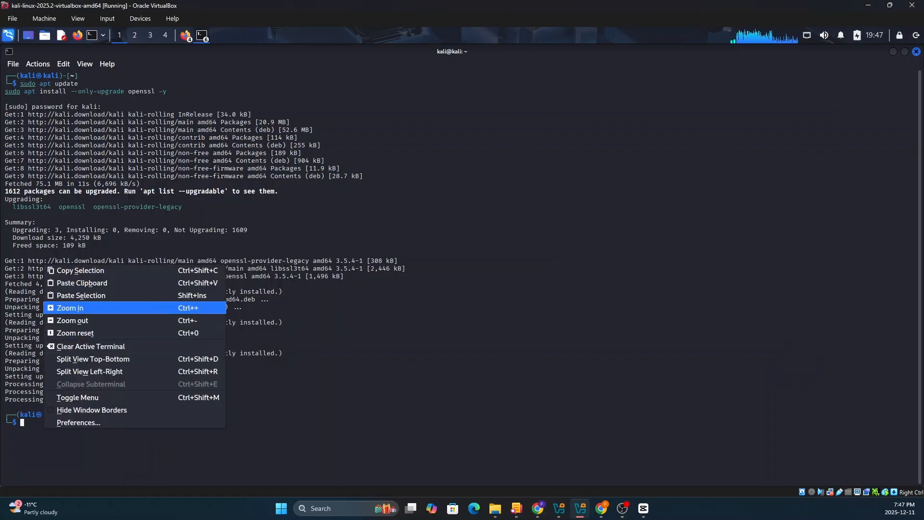
pyautogui.click(81, 295)
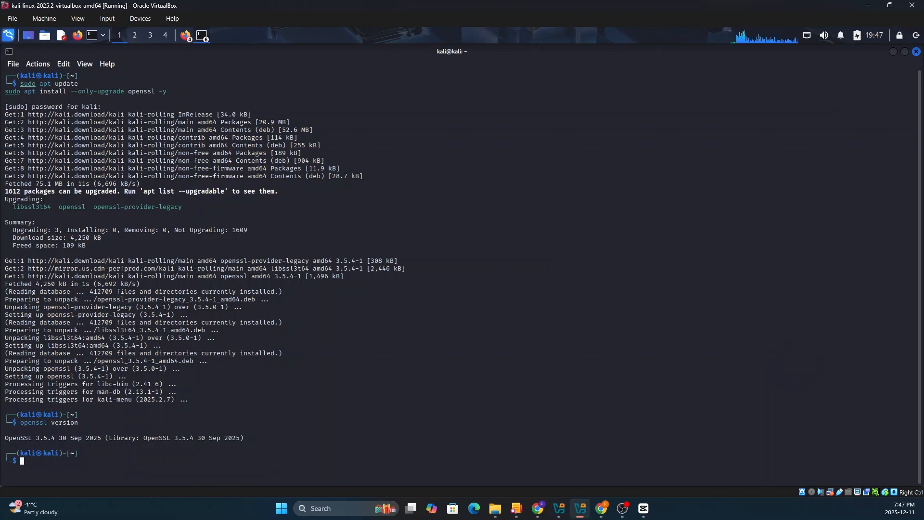
# - Upgrade the Brotli package by pasting and running "sudo apt update" and "sudo apt install python3-brotli --only-upgrade -y"
pyautogui.hotkey('alt', 'Tab')
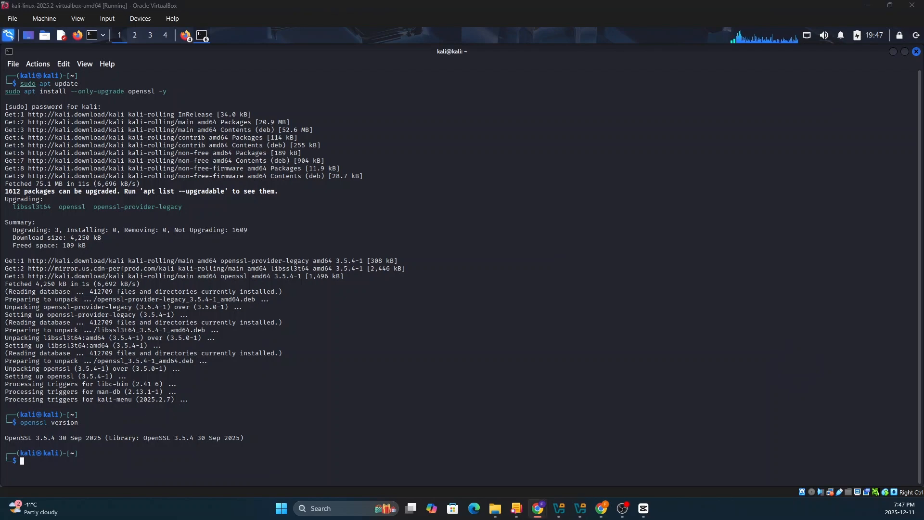
pyautogui.hotkey('alt', 'Tab')
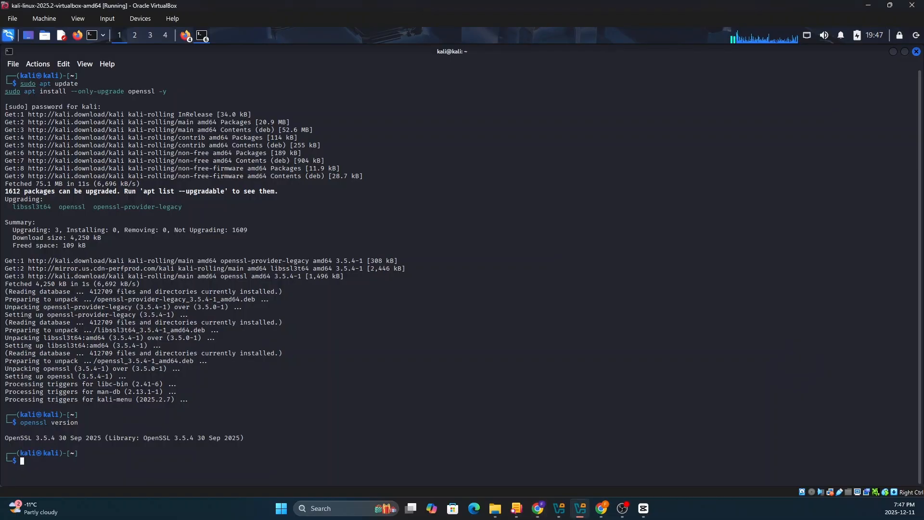
pyautogui.rightClick(43, 299)
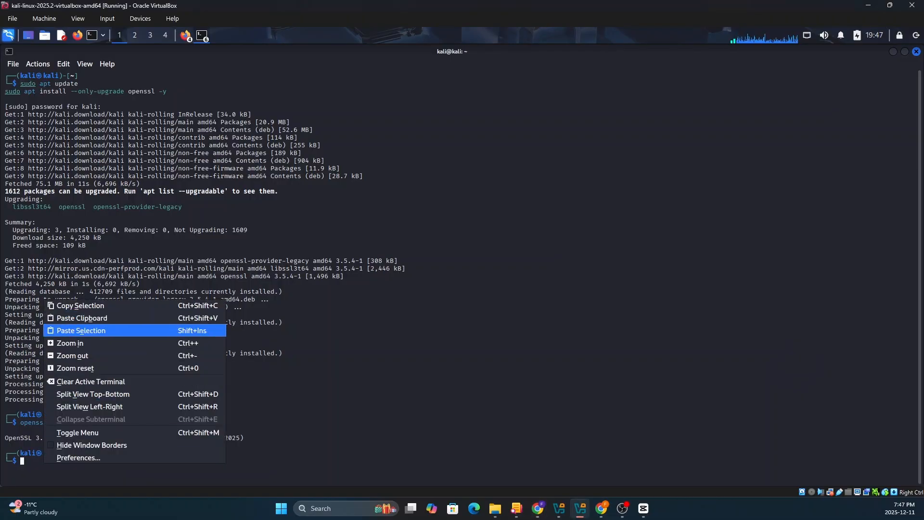
pyautogui.click(81, 330)
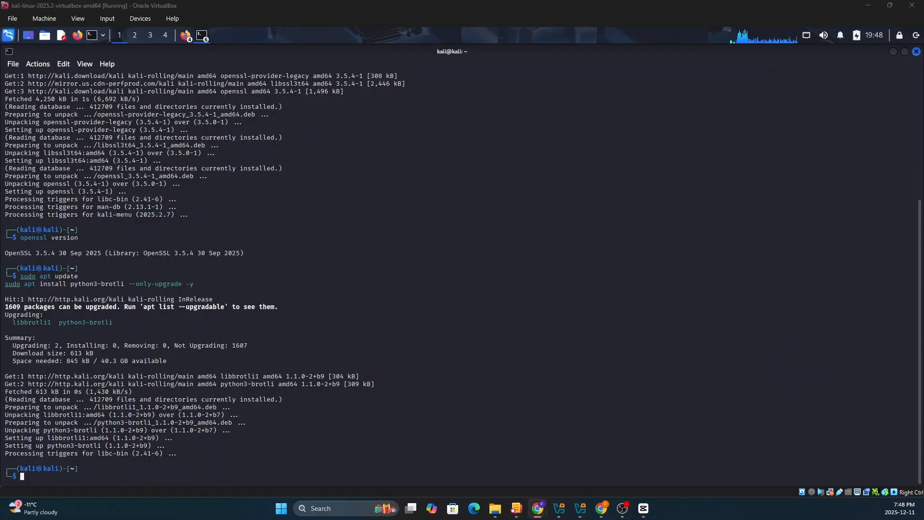
# - Paste and run "sudo apt install ruby-rexml --only-upgrade -y", and do the same with "sudo apt install ruby-rack --only-upgrade -y"
pyautogui.click(27, 476)
pyautogui.rightClick(27, 475)
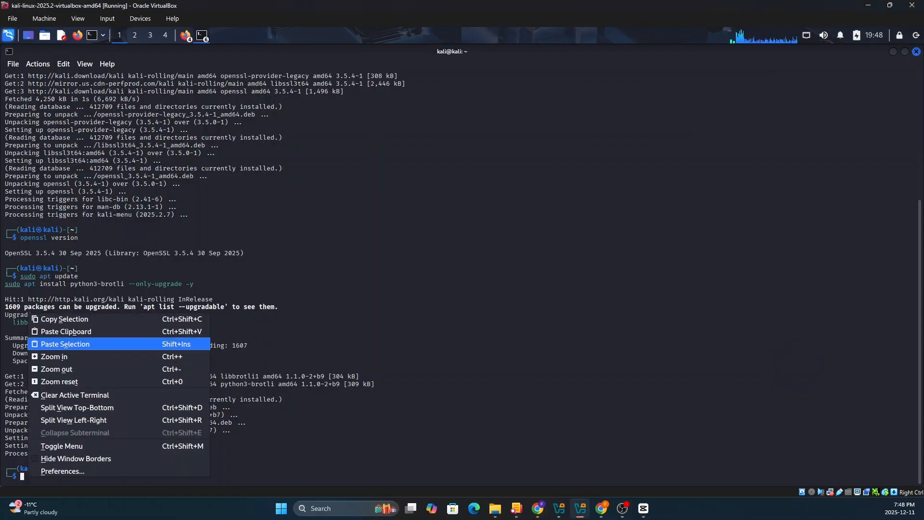
pyautogui.click(67, 343)
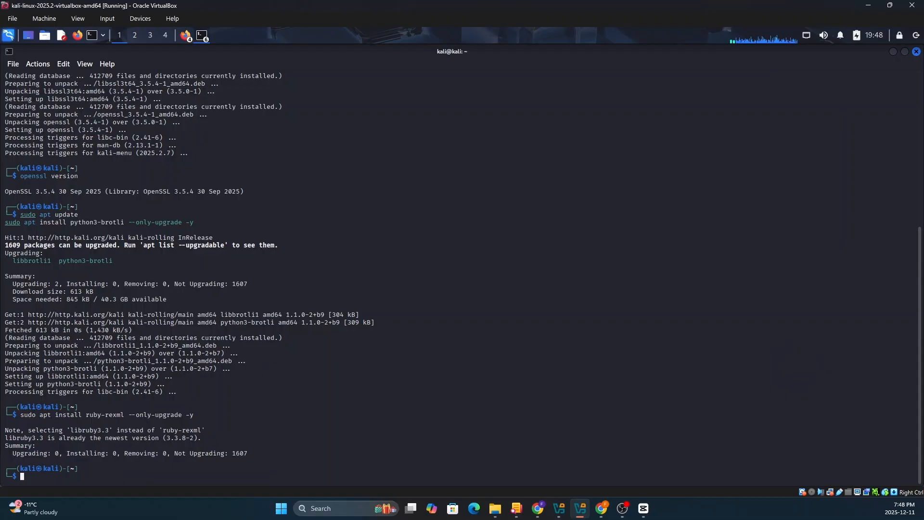
pyautogui.hotkey('alt', 'Tab')
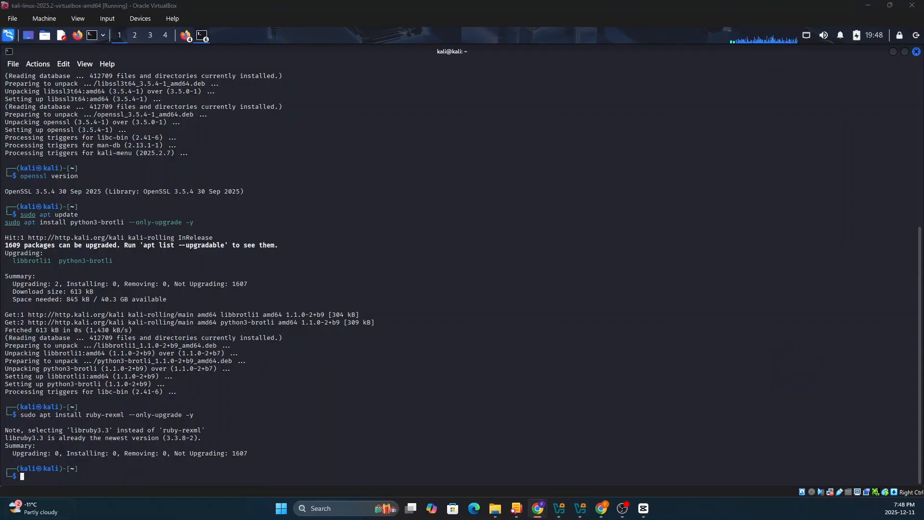
pyautogui.rightClick(42, 318)
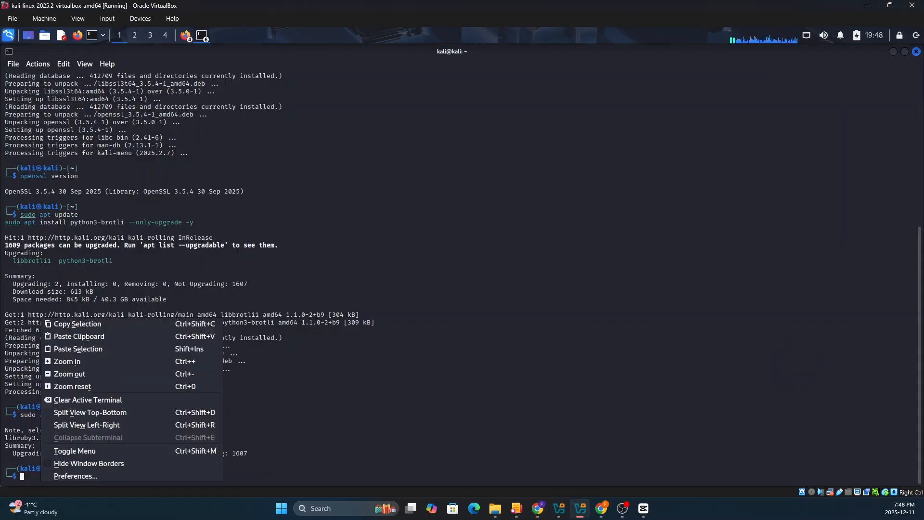
pyautogui.click(72, 349)
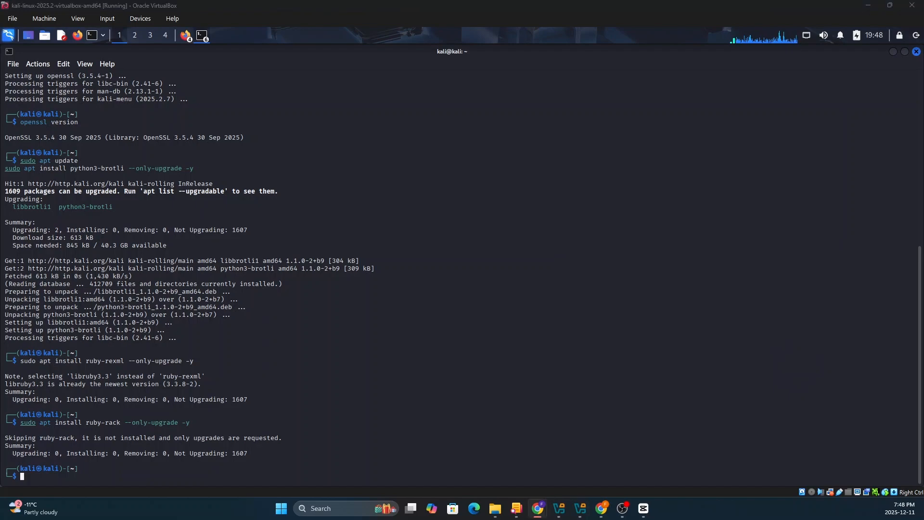
# - Paste and run the copied PostgreSQL package upgrade command, agreeing to the attempted upgrade of cluster 17/main to version 18
pyautogui.click(43, 483)
pyautogui.rightClick(43, 482)
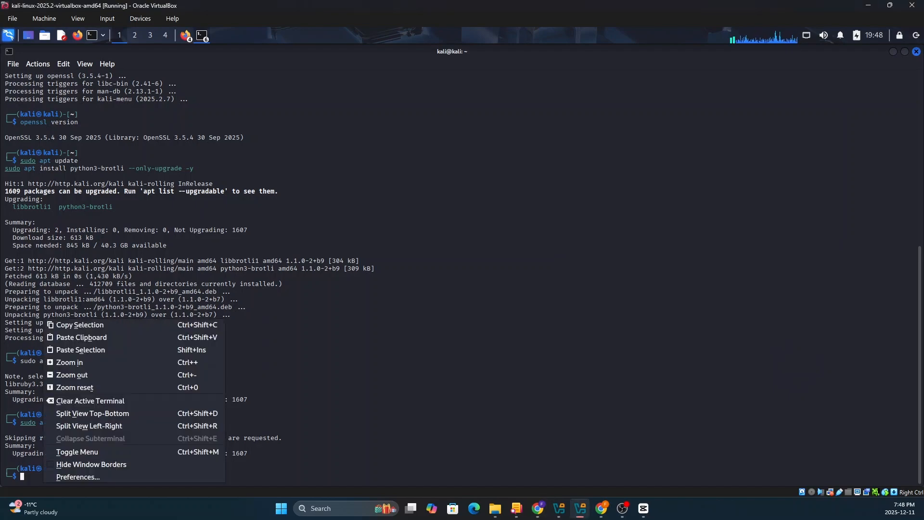
pyautogui.click(80, 350)
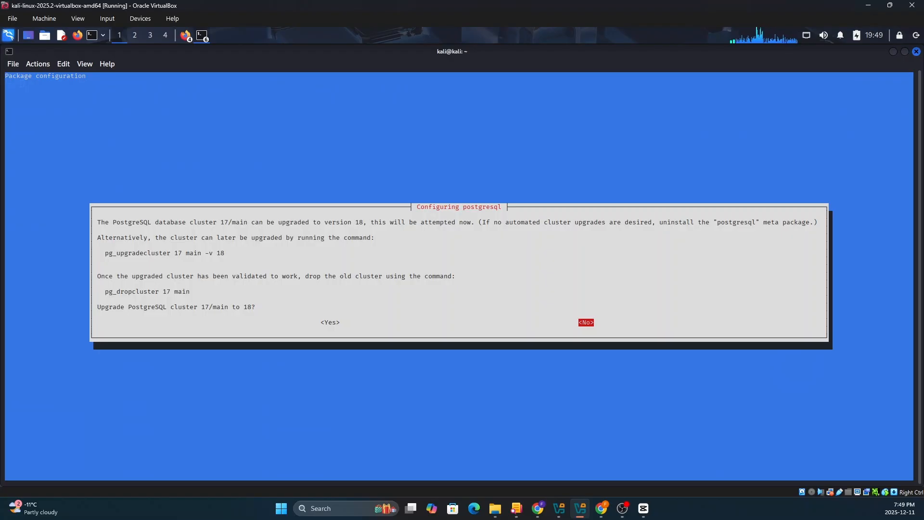
pyautogui.press('Left')
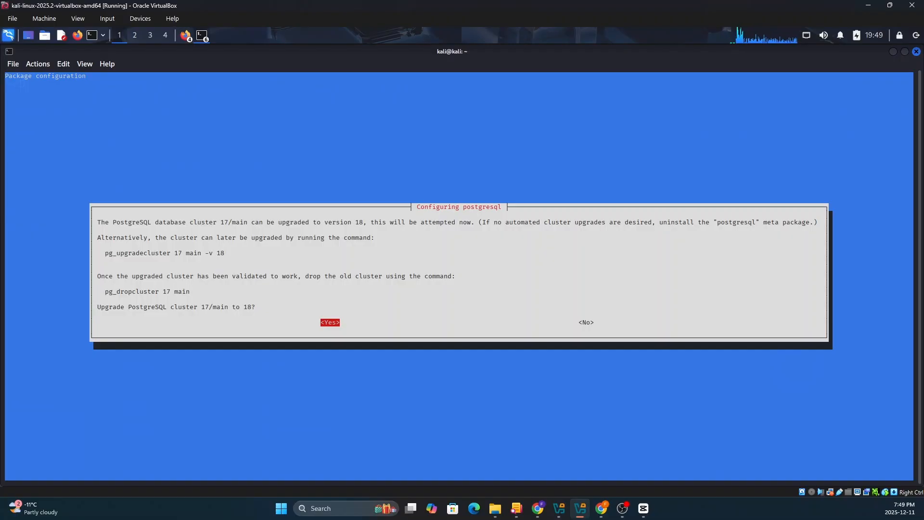
pyautogui.press('Return')
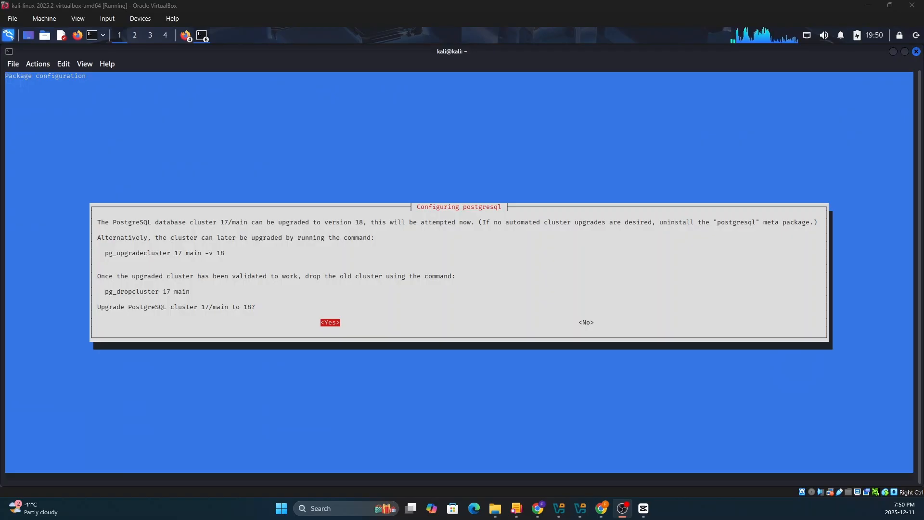
pyautogui.hotkey('alt', 'Tab')
pyautogui.press('Return')
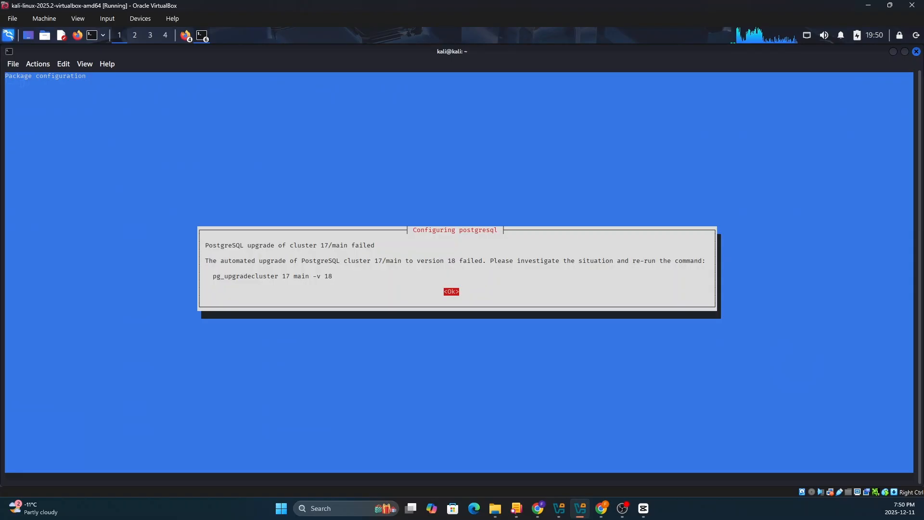
pyautogui.press('Return')
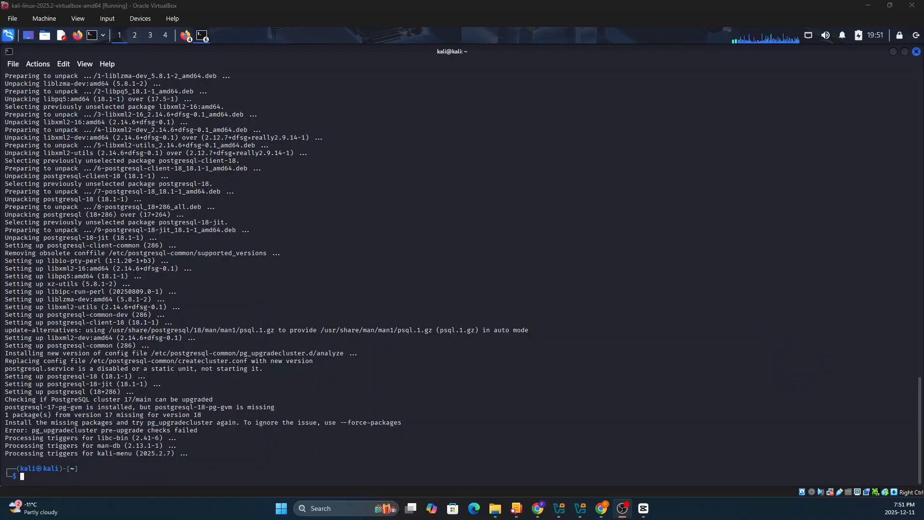
pyautogui.hotkey('alt', 'Tab')
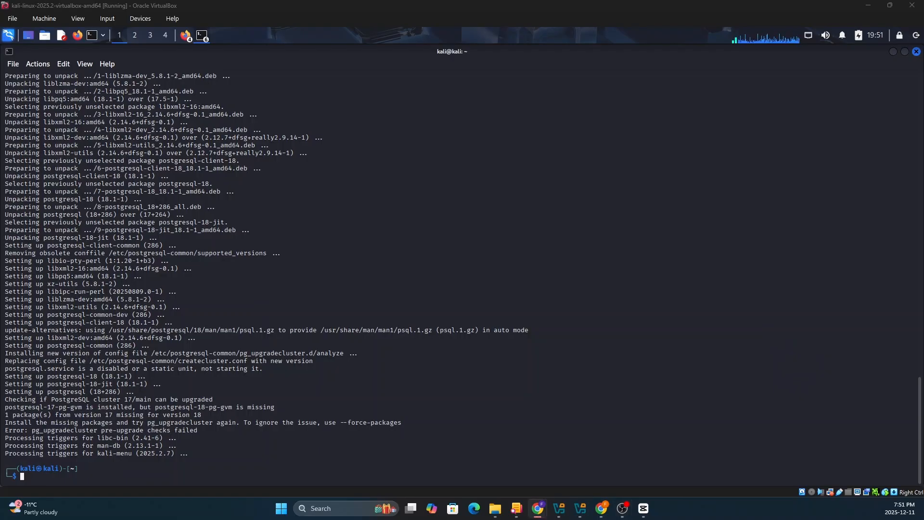
pyautogui.rightClick(38, 471)
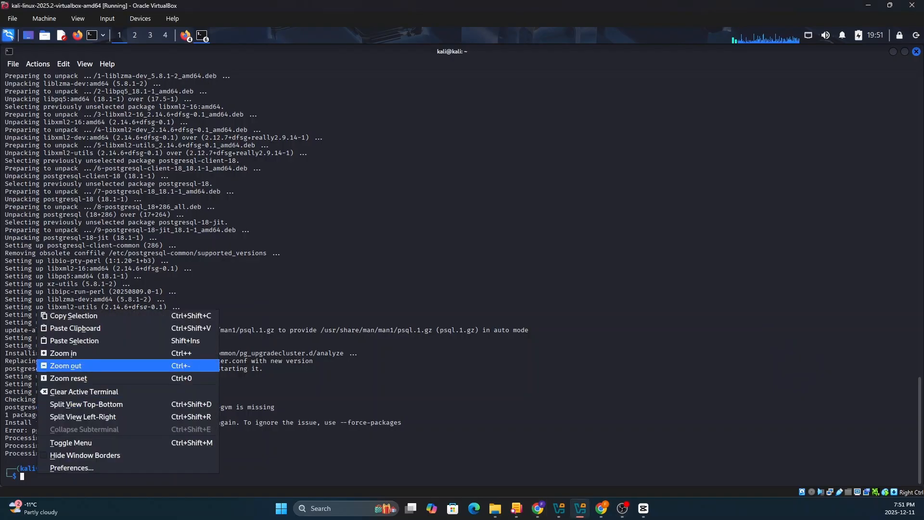
pyautogui.click(75, 340)
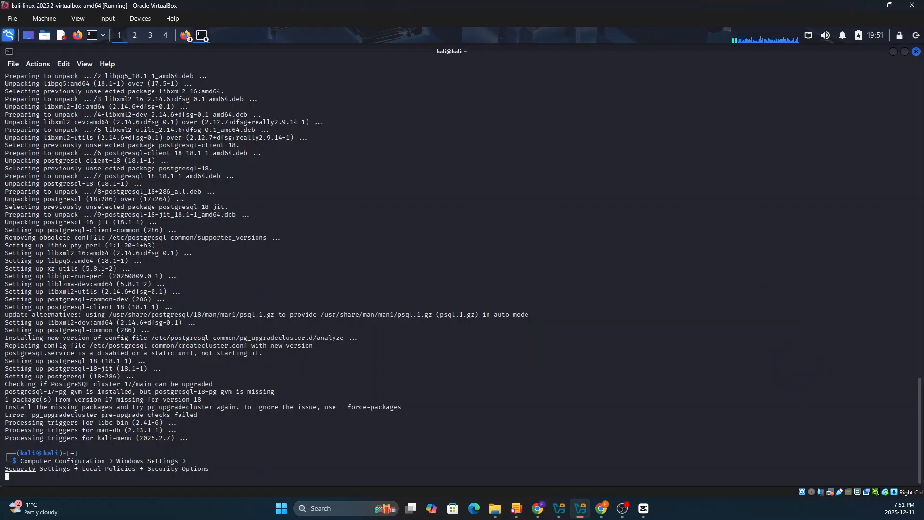
pyautogui.press('BackSpace')
pyautogui.press('BackSpace')
pyautogui.press('BackSpace')
pyautogui.press('BackSpace')
pyautogui.press('BackSpace')
pyautogui.press('BackSpace')
pyautogui.press('BackSpace')
pyautogui.press('BackSpace')
pyautogui.press('BackSpace')
pyautogui.press('BackSpace')
pyautogui.press('BackSpace')
pyautogui.press('BackSpace')
pyautogui.press('BackSpace')
pyautogui.press('BackSpace')
pyautogui.press('BackSpace')
pyautogui.press('BackSpace')
pyautogui.press('BackSpace')
pyautogui.press('BackSpace')
pyautogui.press('BackSpace')
pyautogui.press('BackSpace')
pyautogui.press('BackSpace')
pyautogui.press('BackSpace')
pyautogui.press('BackSpace')
pyautogui.press('BackSpace')
pyautogui.press('BackSpace')
pyautogui.press('BackSpace')
pyautogui.press('BackSpace')
pyautogui.press('BackSpace')
pyautogui.press('BackSpace')
pyautogui.press('BackSpace')
pyautogui.press('BackSpace')
pyautogui.press('BackSpace')
pyautogui.press('BackSpace')
pyautogui.press('BackSpace')
pyautogui.press('BackSpace')
pyautogui.press('BackSpace')
pyautogui.press('BackSpace')
pyautogui.press('BackSpace')
pyautogui.press('BackSpace')
pyautogui.press('BackSpace')
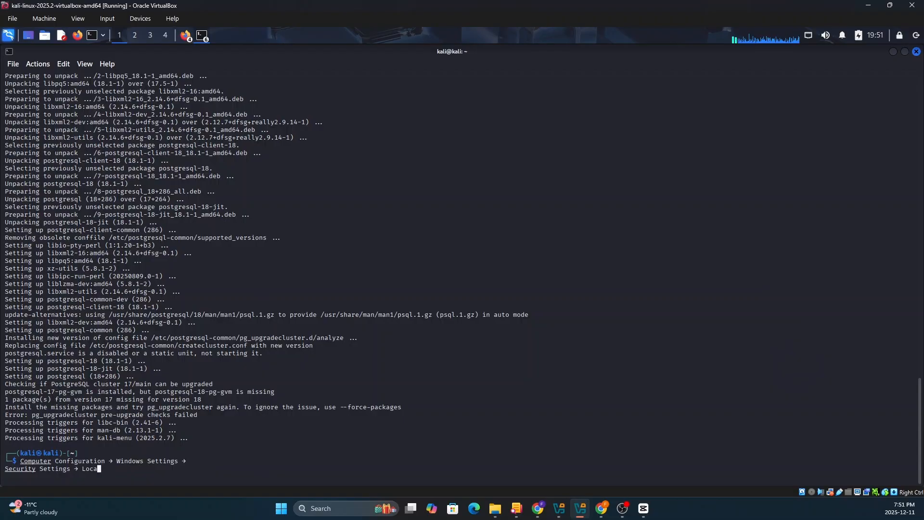
pyautogui.press('BackSpace')
pyautogui.press('BackSpace')
pyautogui.press('BackSpace')
pyautogui.press('BackSpace')
pyautogui.press('BackSpace')
pyautogui.press('BackSpace')
pyautogui.press('BackSpace')
pyautogui.press('BackSpace')
pyautogui.press('BackSpace')
pyautogui.press('BackSpace')
pyautogui.press('BackSpace')
pyautogui.press('BackSpace')
pyautogui.press('BackSpace')
pyautogui.press('BackSpace')
pyautogui.press('BackSpace')
pyautogui.press('BackSpace')
pyautogui.press('BackSpace')
pyautogui.press('BackSpace')
pyautogui.press('BackSpace')
pyautogui.press('BackSpace')
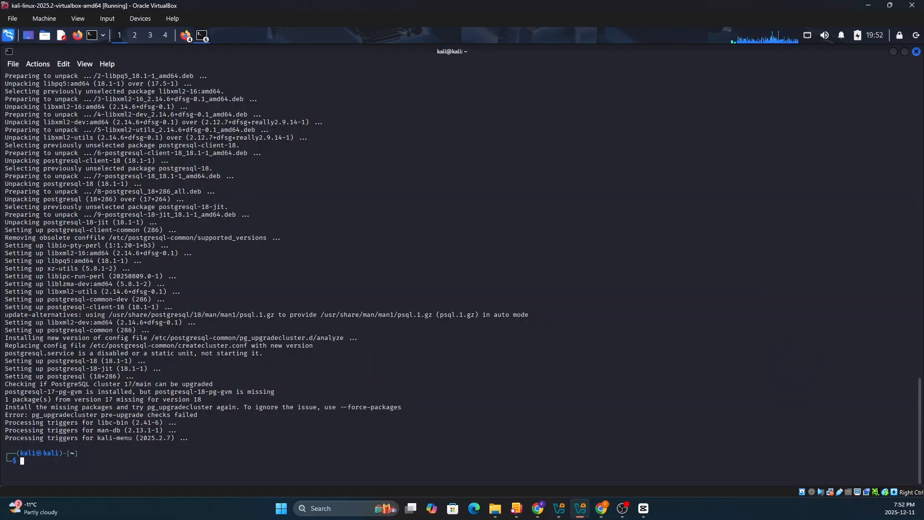
pyautogui.hotkey('alt', 'Tab')
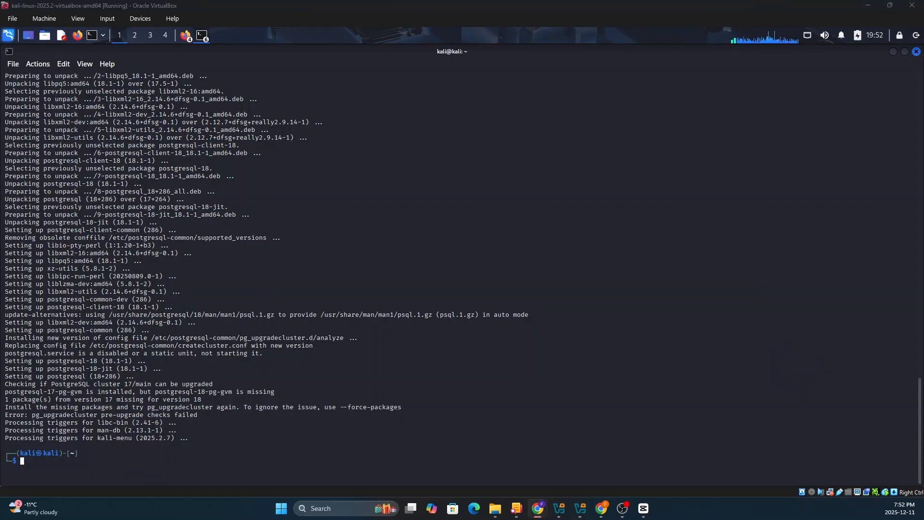